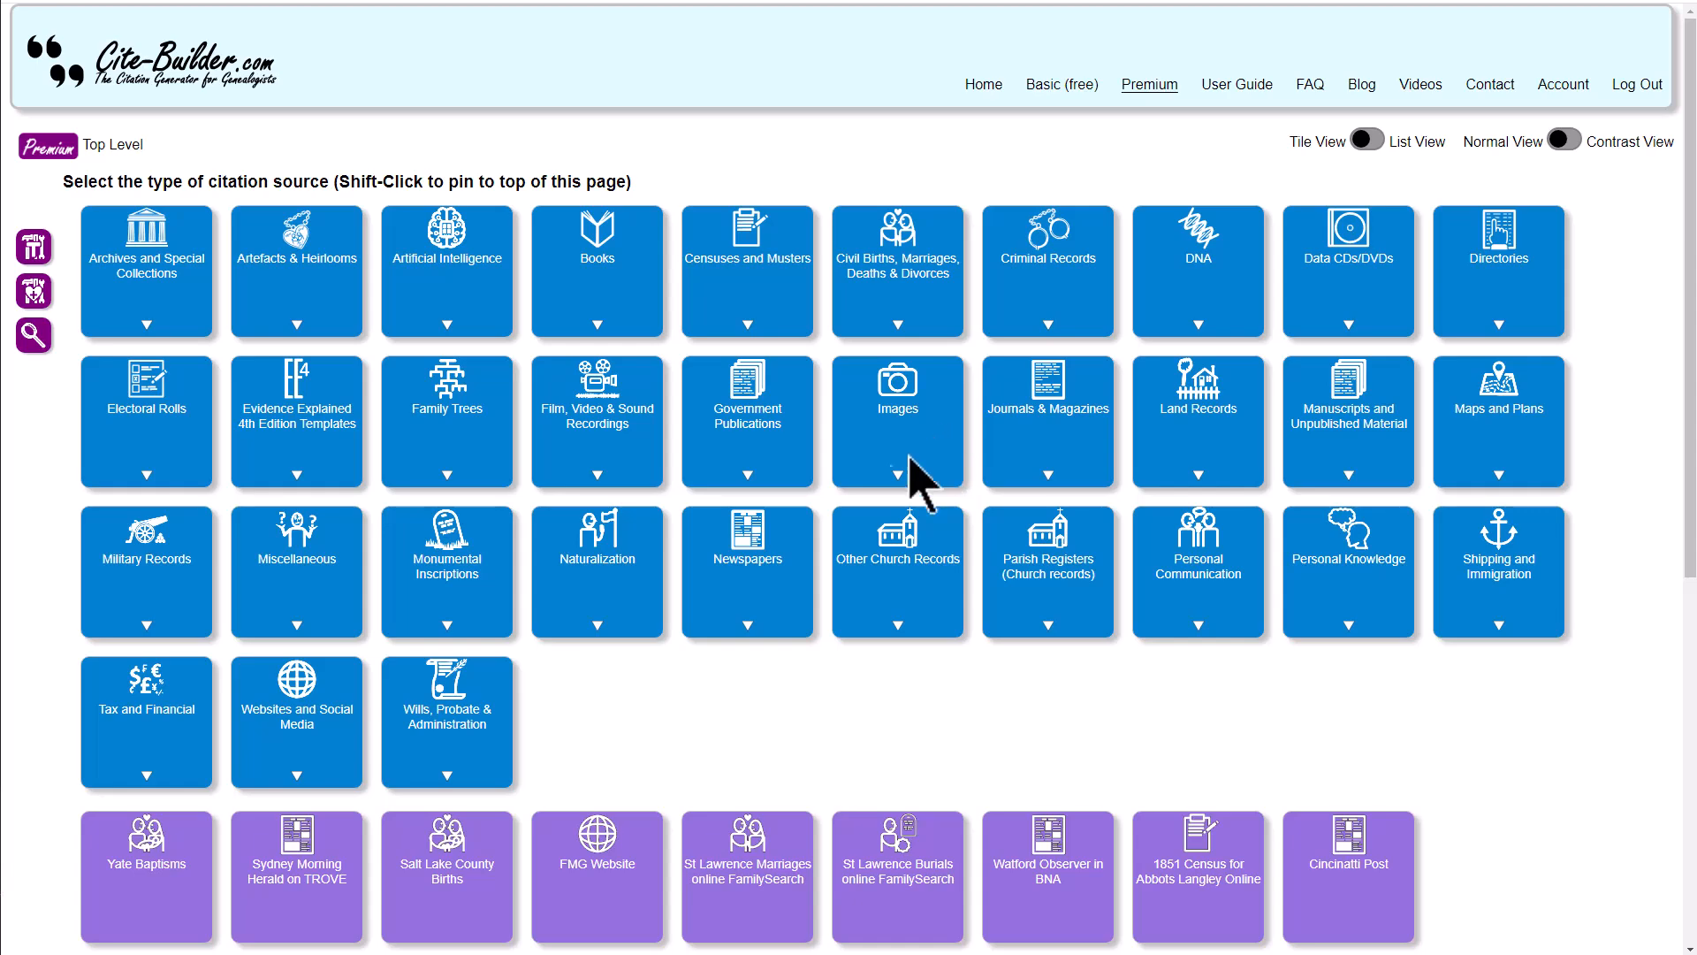
# Open the baptism template "Baptism Reg, Named Church: Other Digitized Online" among the parish registers
pyautogui.click(1051, 567)
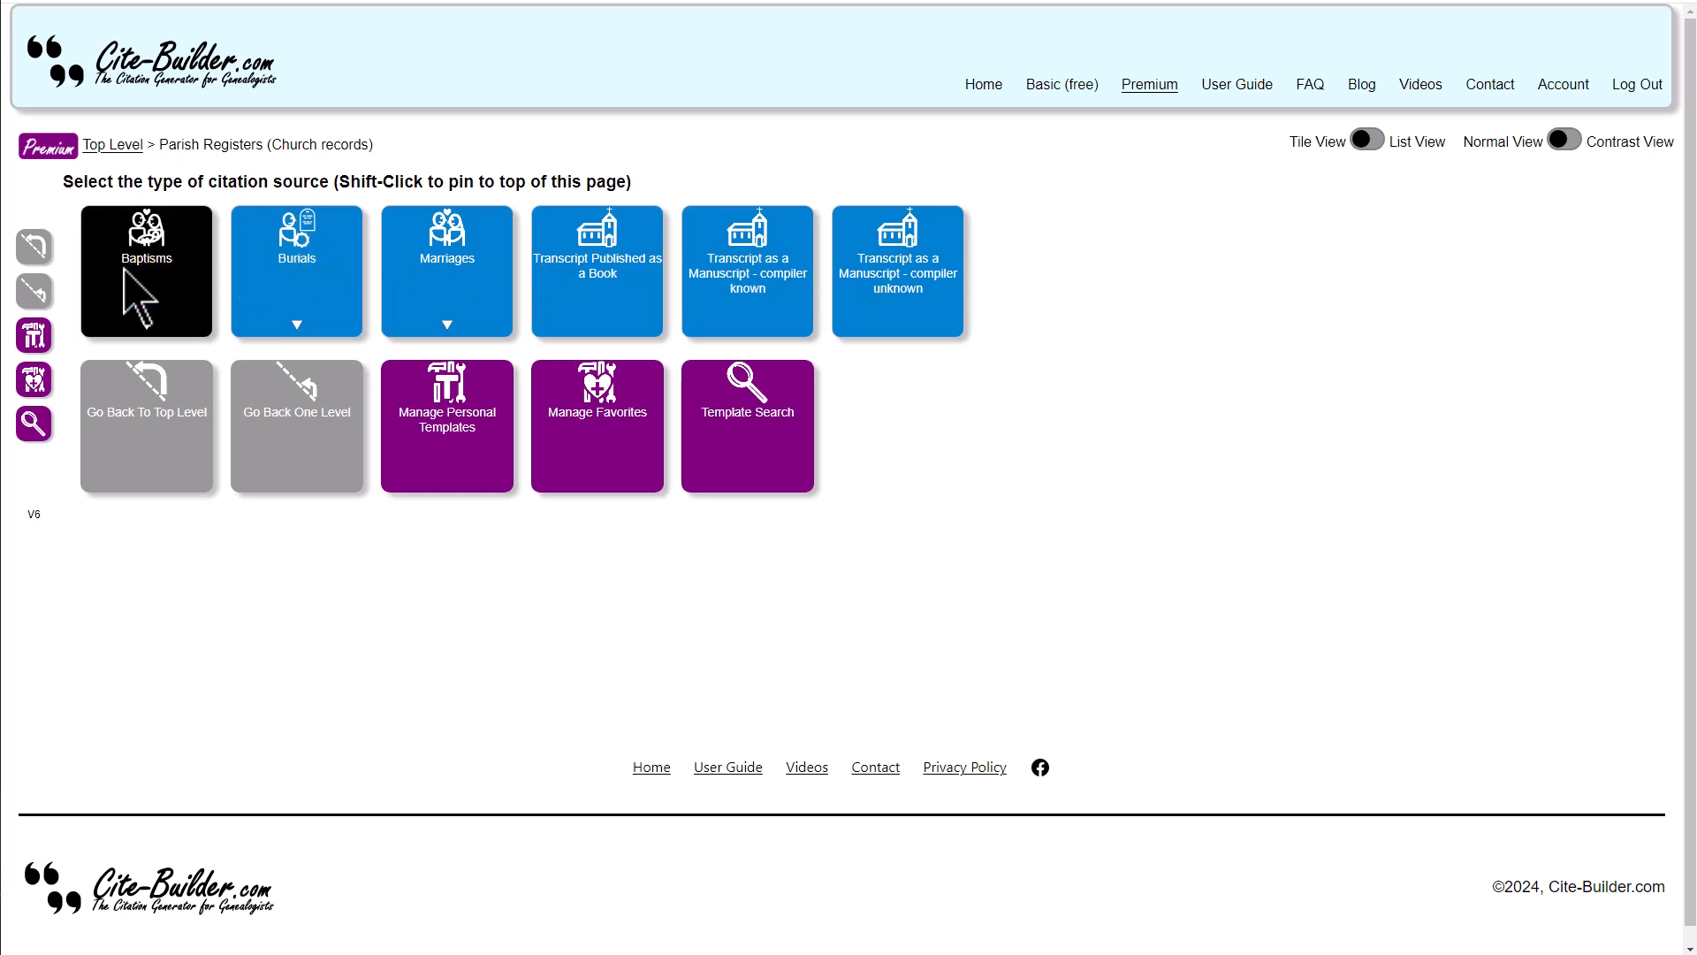
pyautogui.click(123, 276)
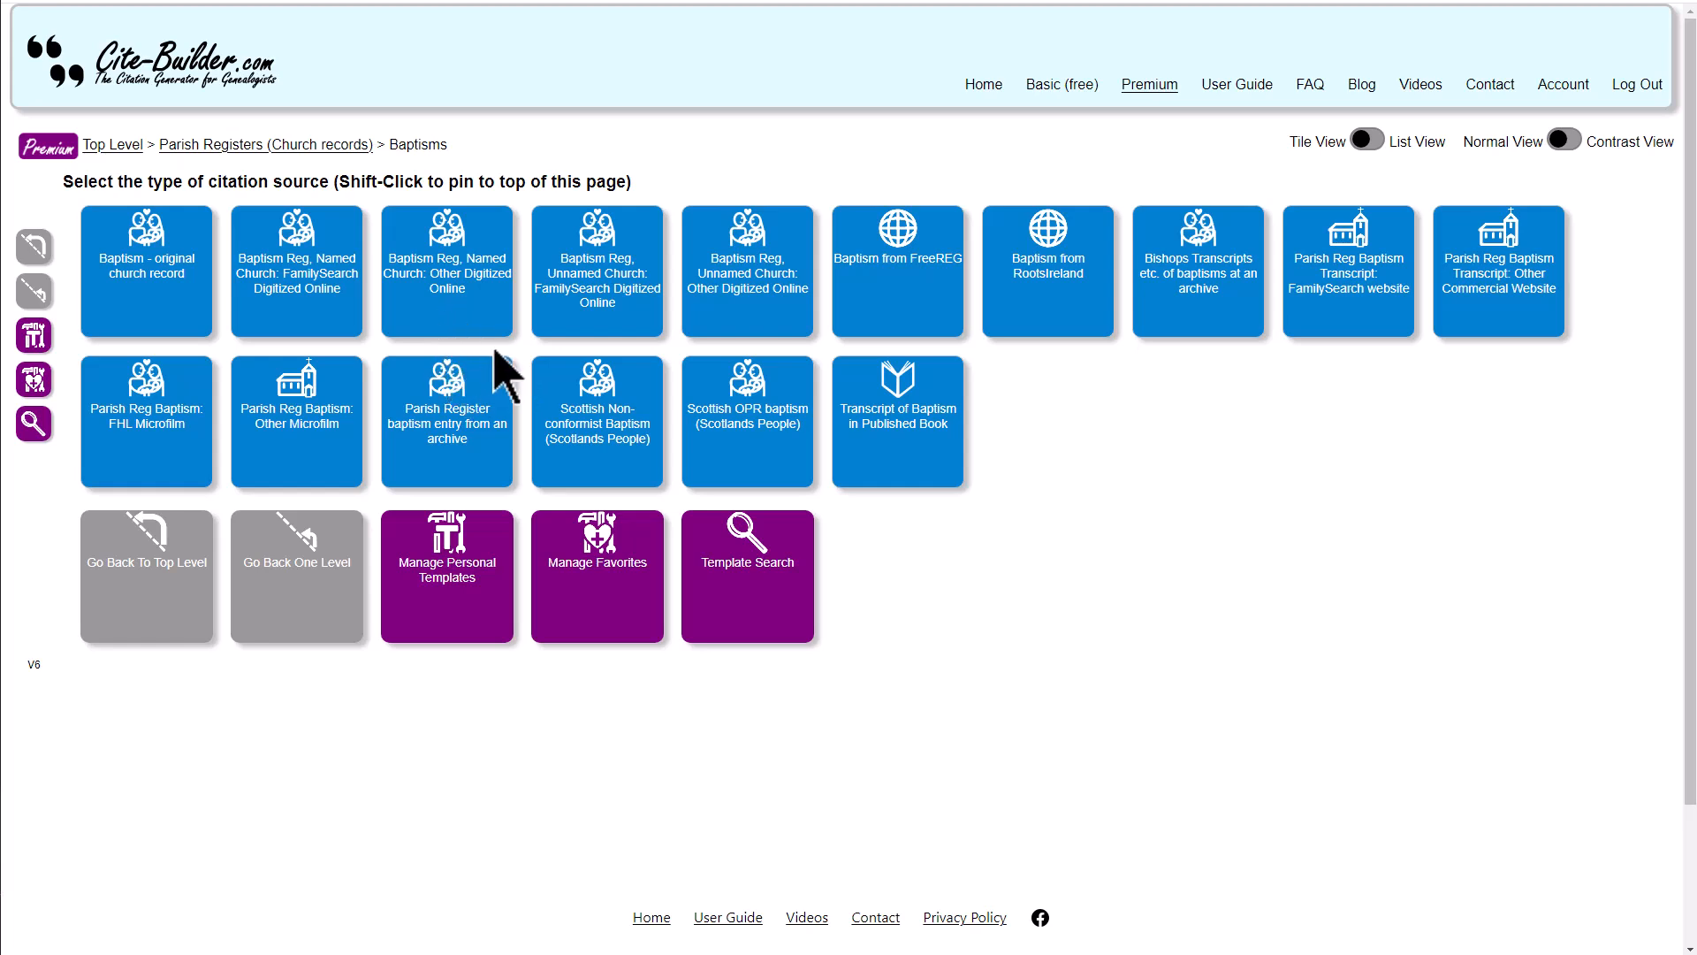
pyautogui.click(489, 305)
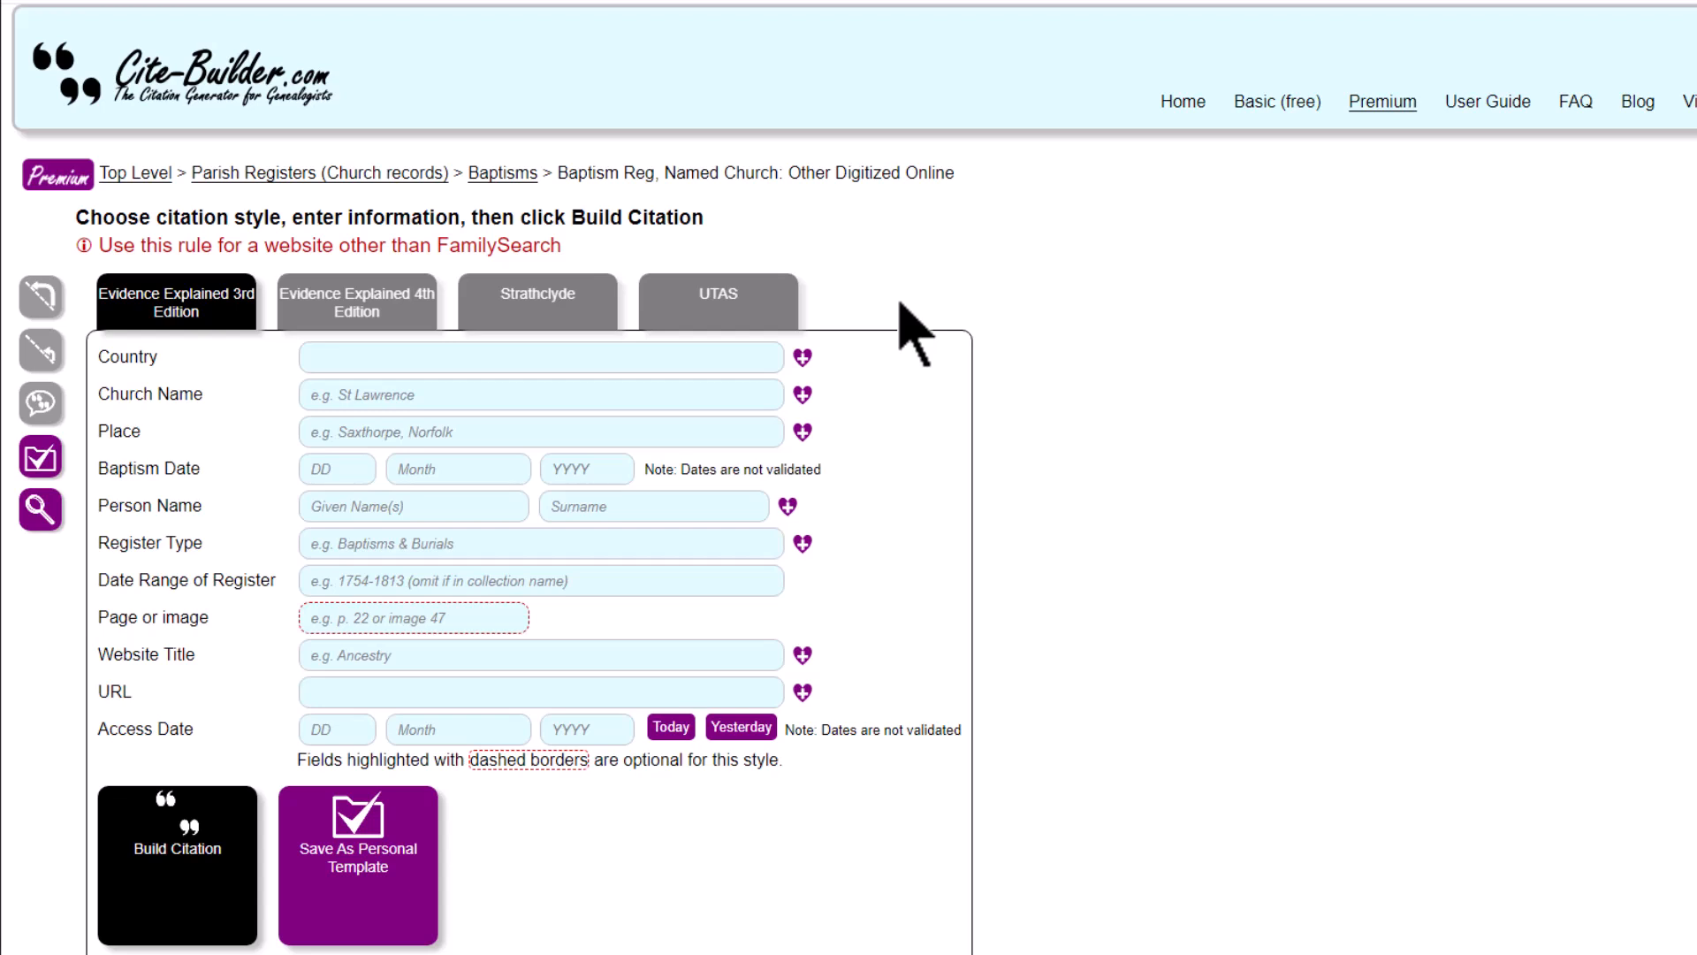
# View the Strathclyde and UTAS field sets, and choose Evidence Explained 4th Edition as the citation style
pyautogui.click(575, 300)
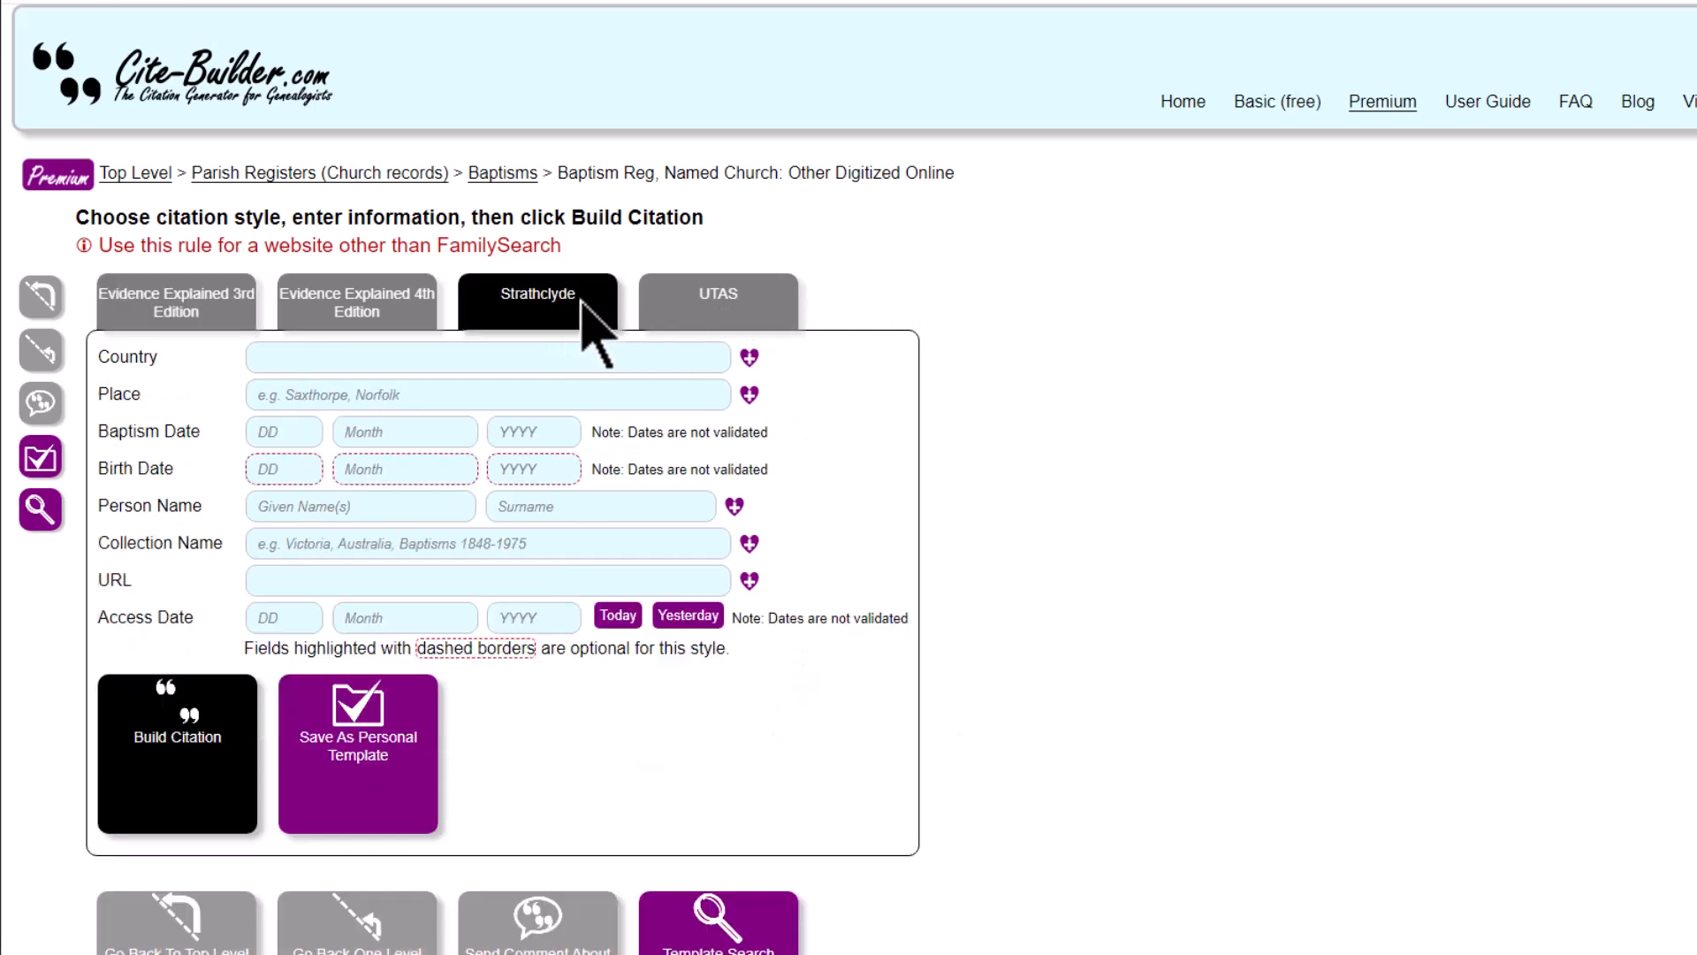
pyautogui.click(726, 302)
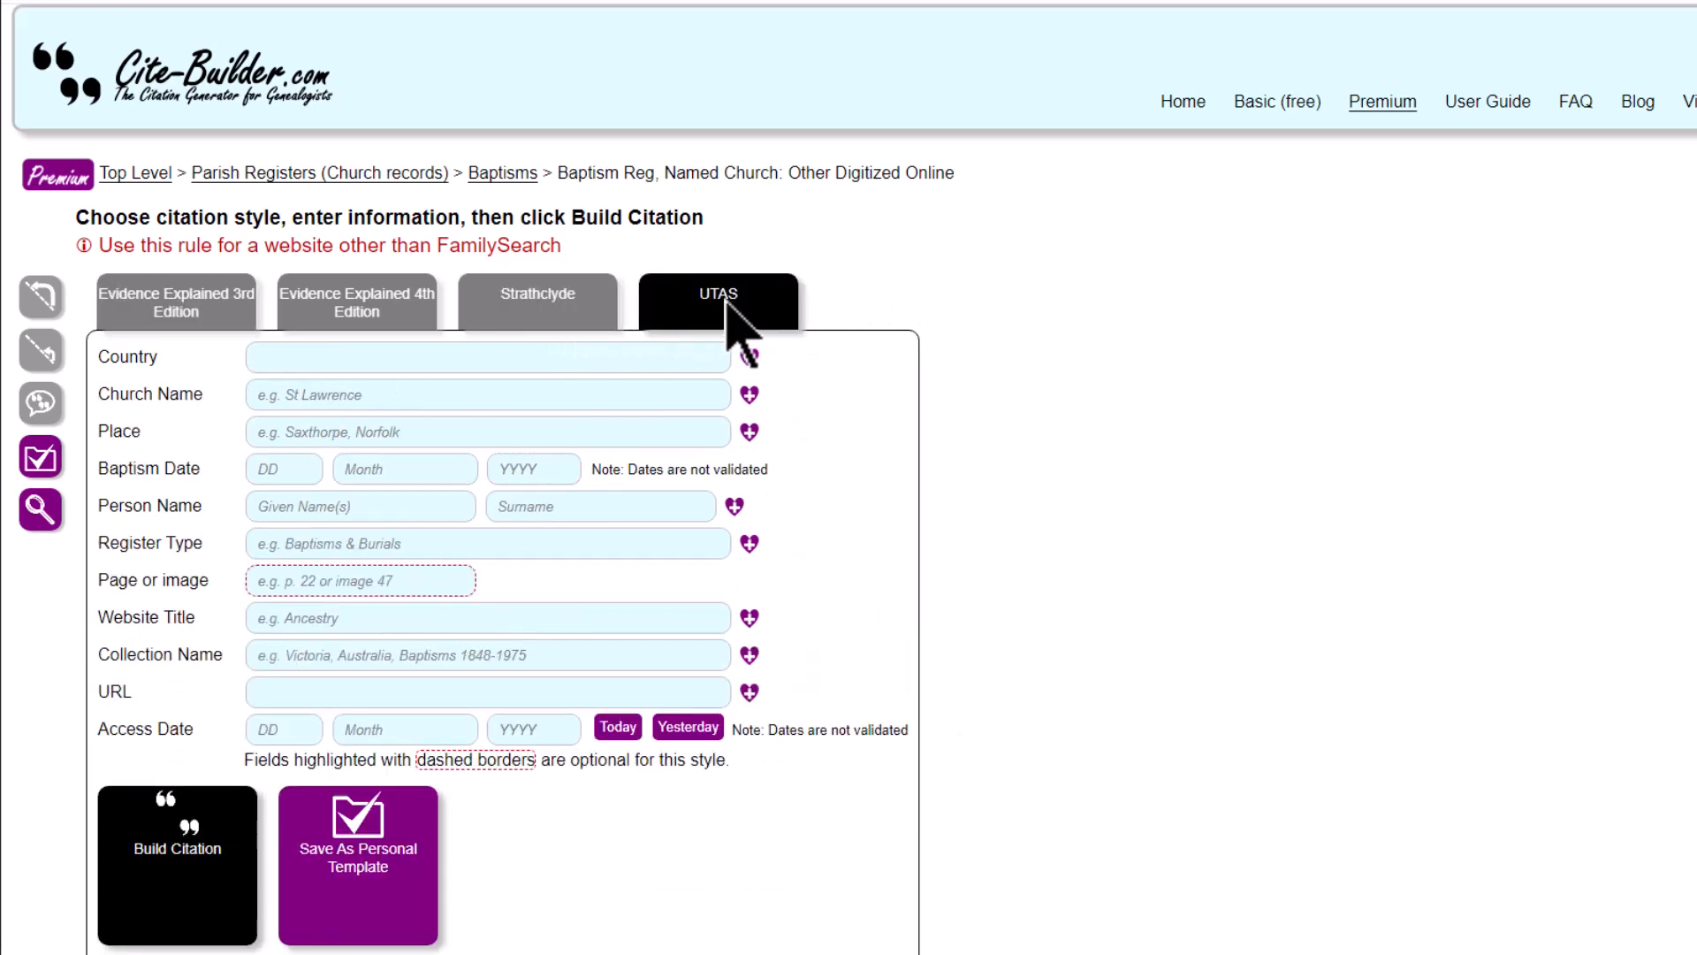
pyautogui.click(372, 314)
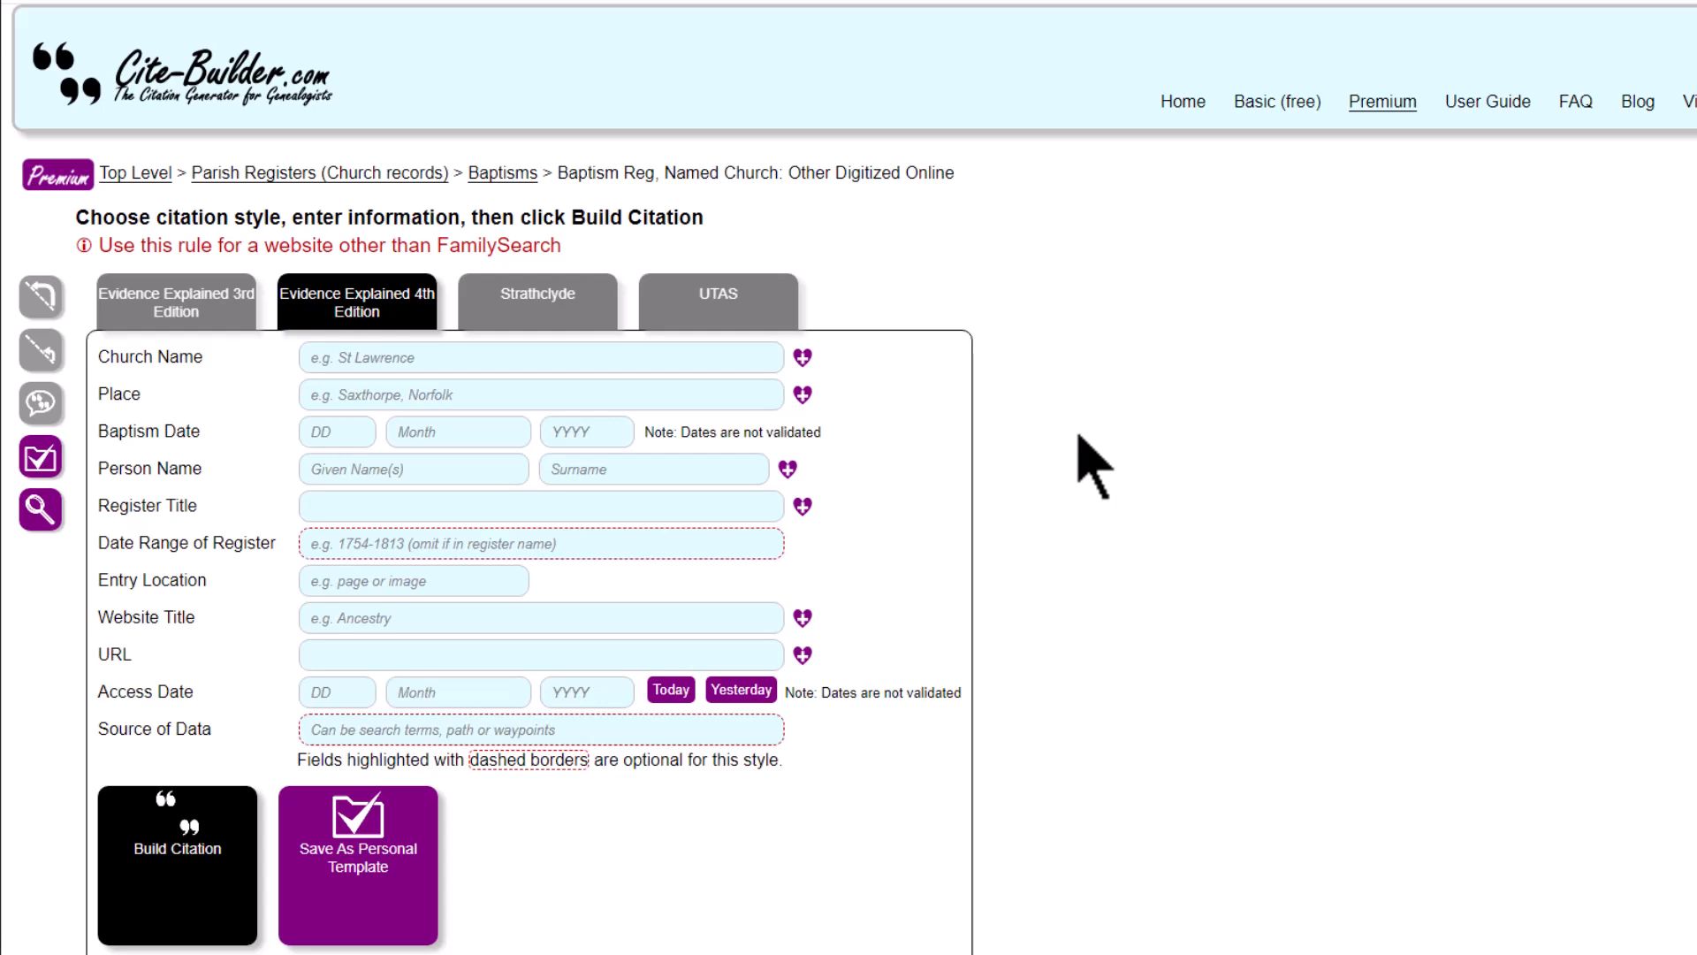
# Enter St Peter and St Paul as the church name and add it to the church name favourites
pyautogui.click(332, 362)
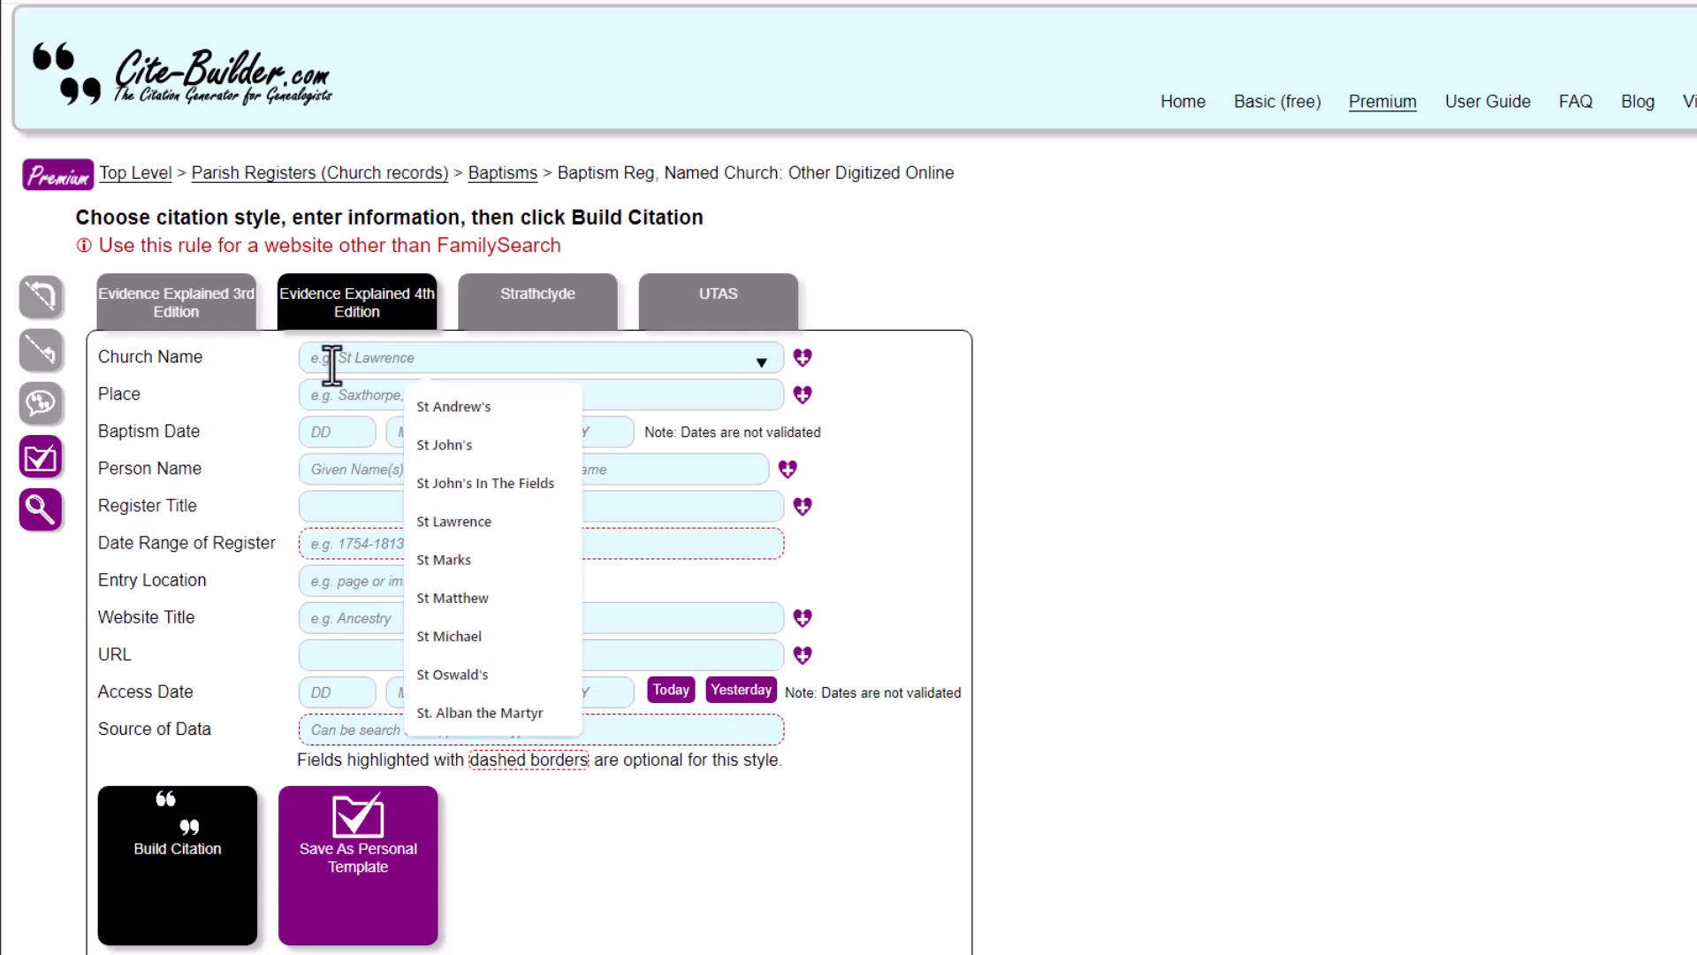
pyautogui.write('St Peter')
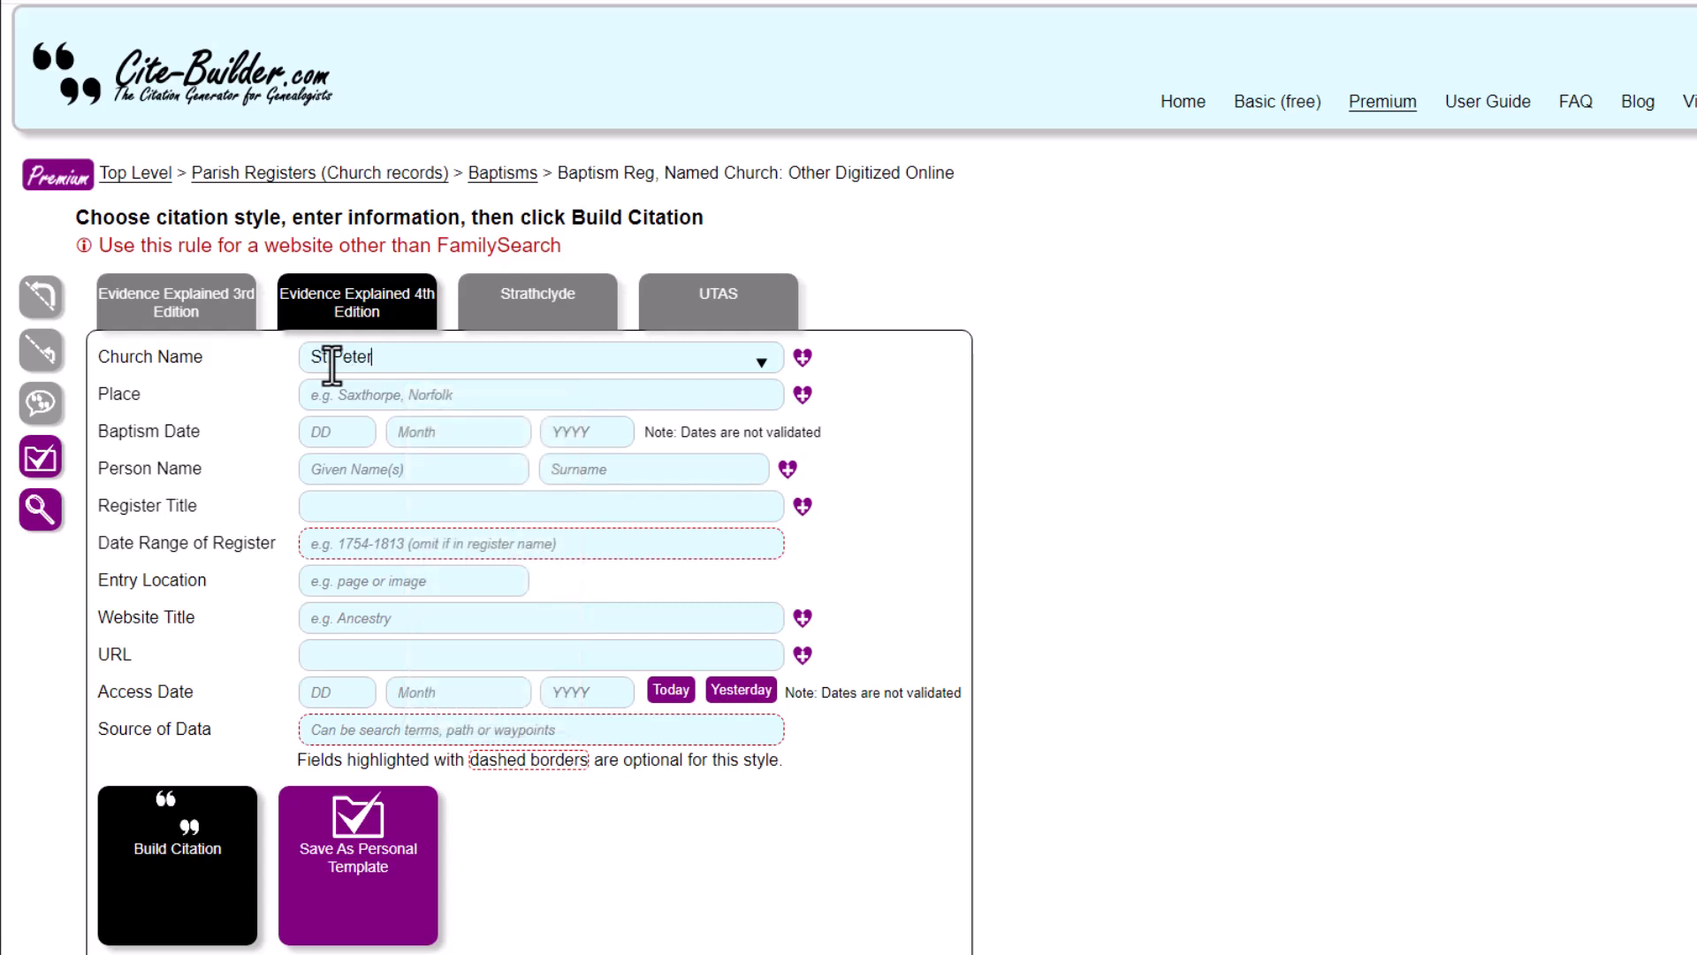
pyautogui.write(' and St Paul')
pyautogui.click(799, 356)
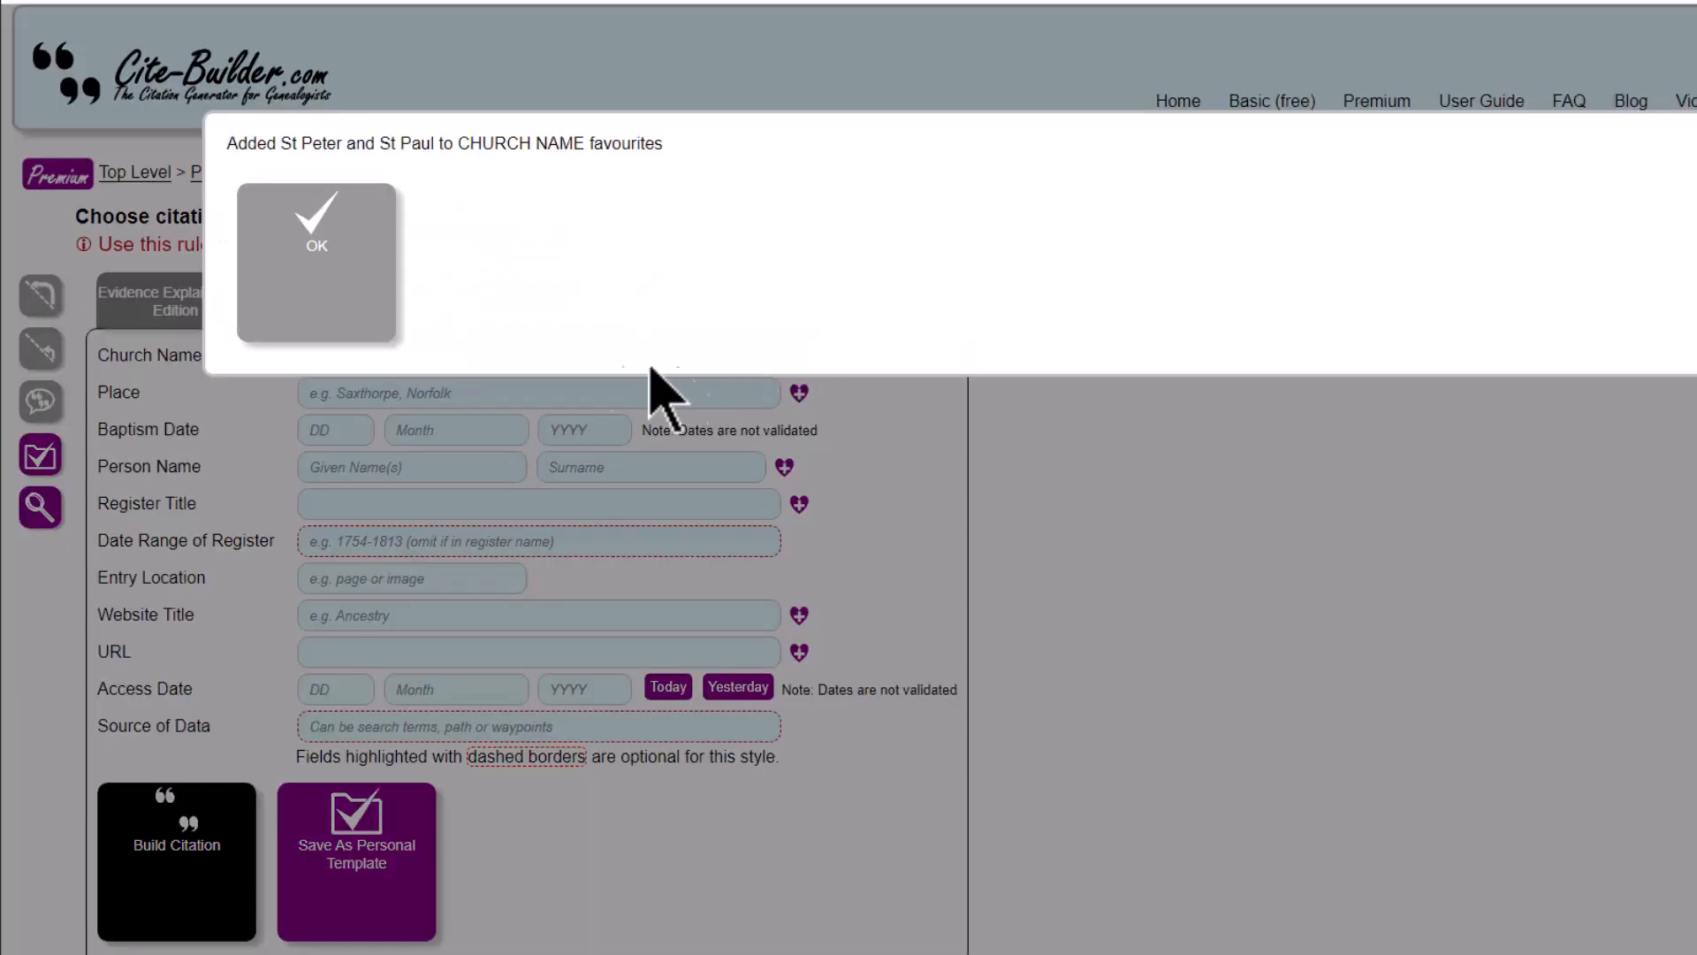
pyautogui.click(313, 270)
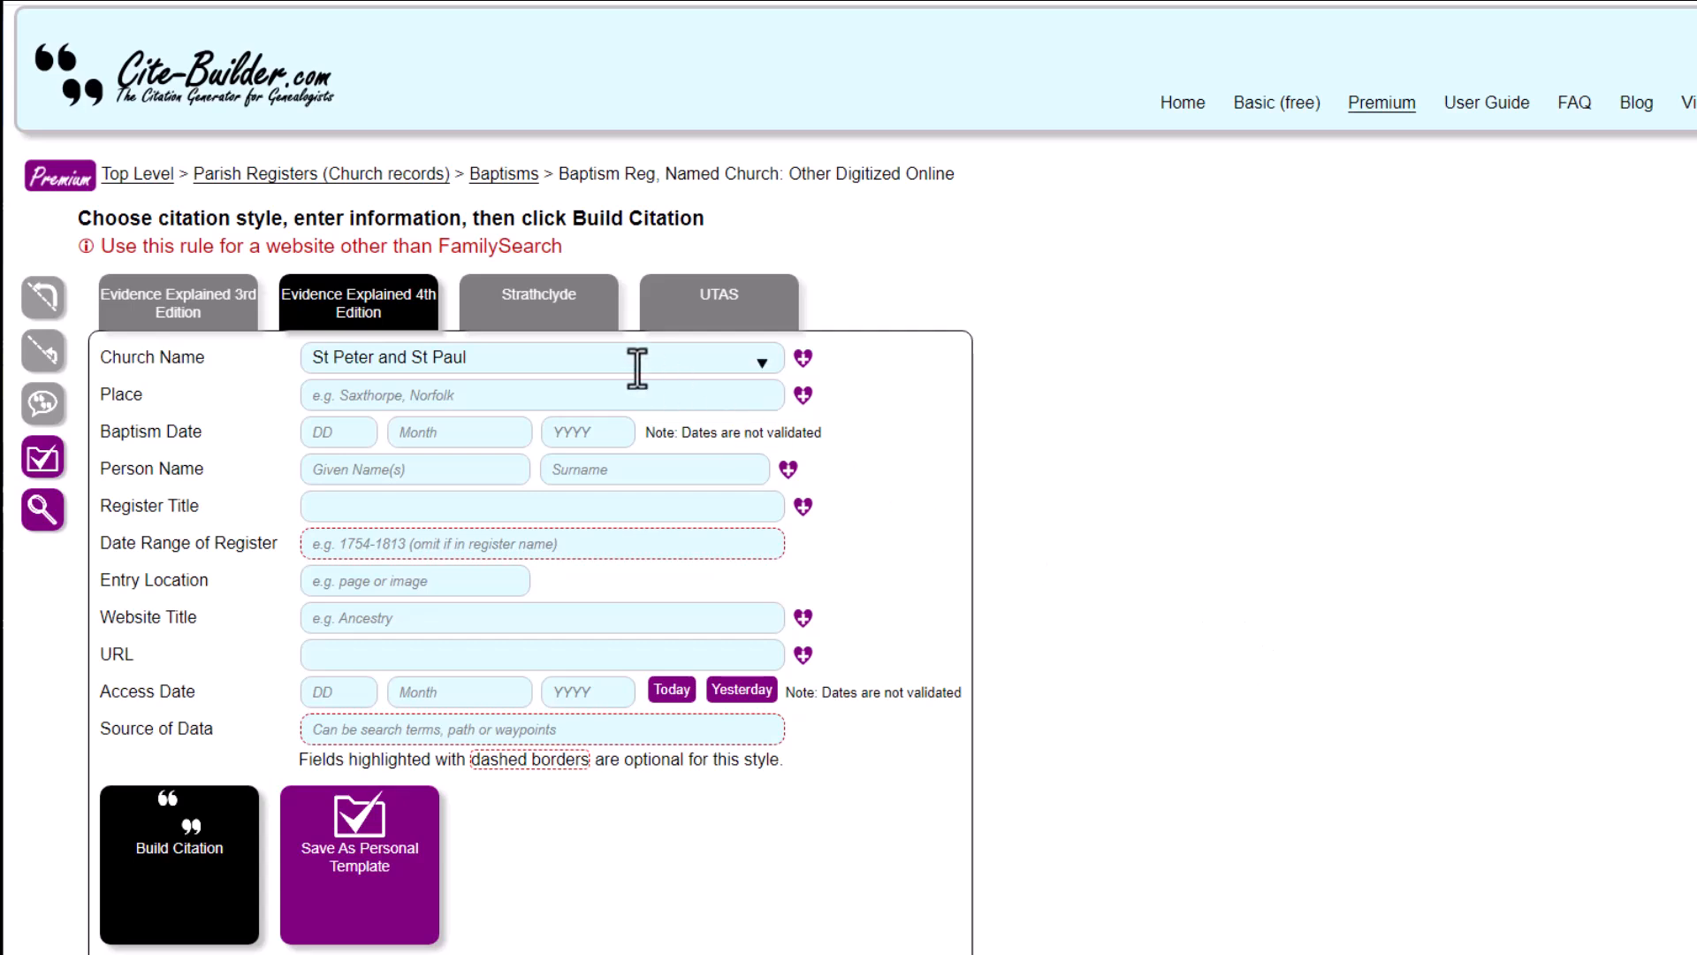
# Set the place to the favourite Tring, HRT and the baptism date to 10 March 1801
pyautogui.click(640, 397)
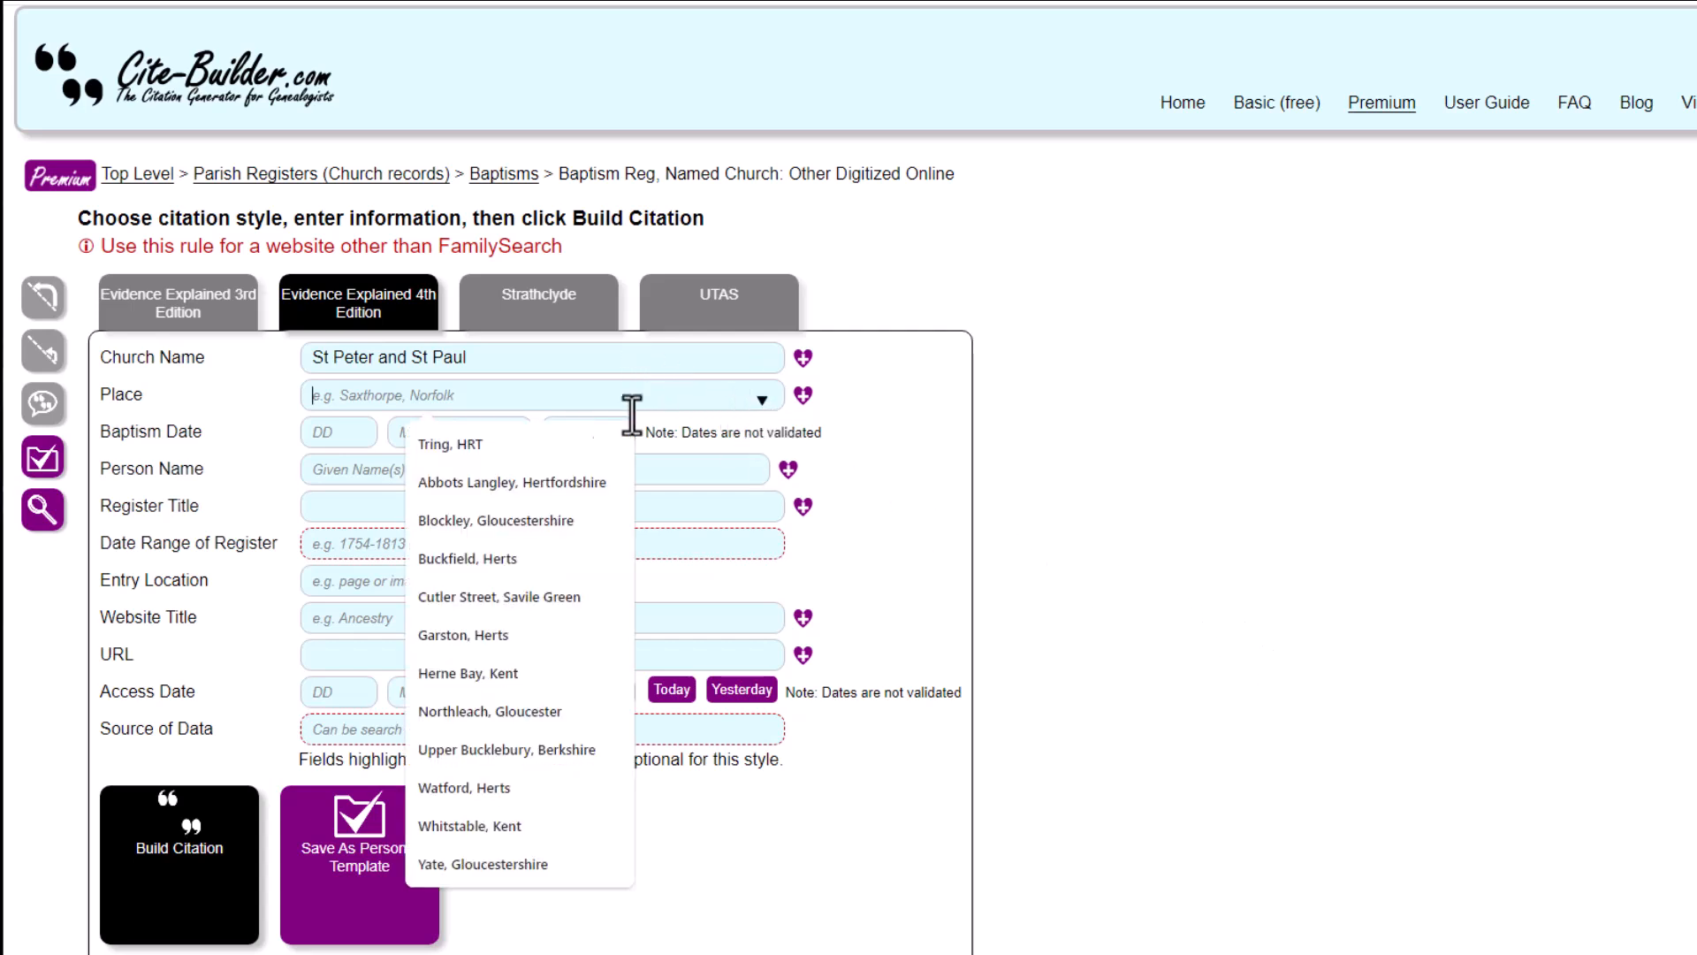
pyautogui.click(515, 451)
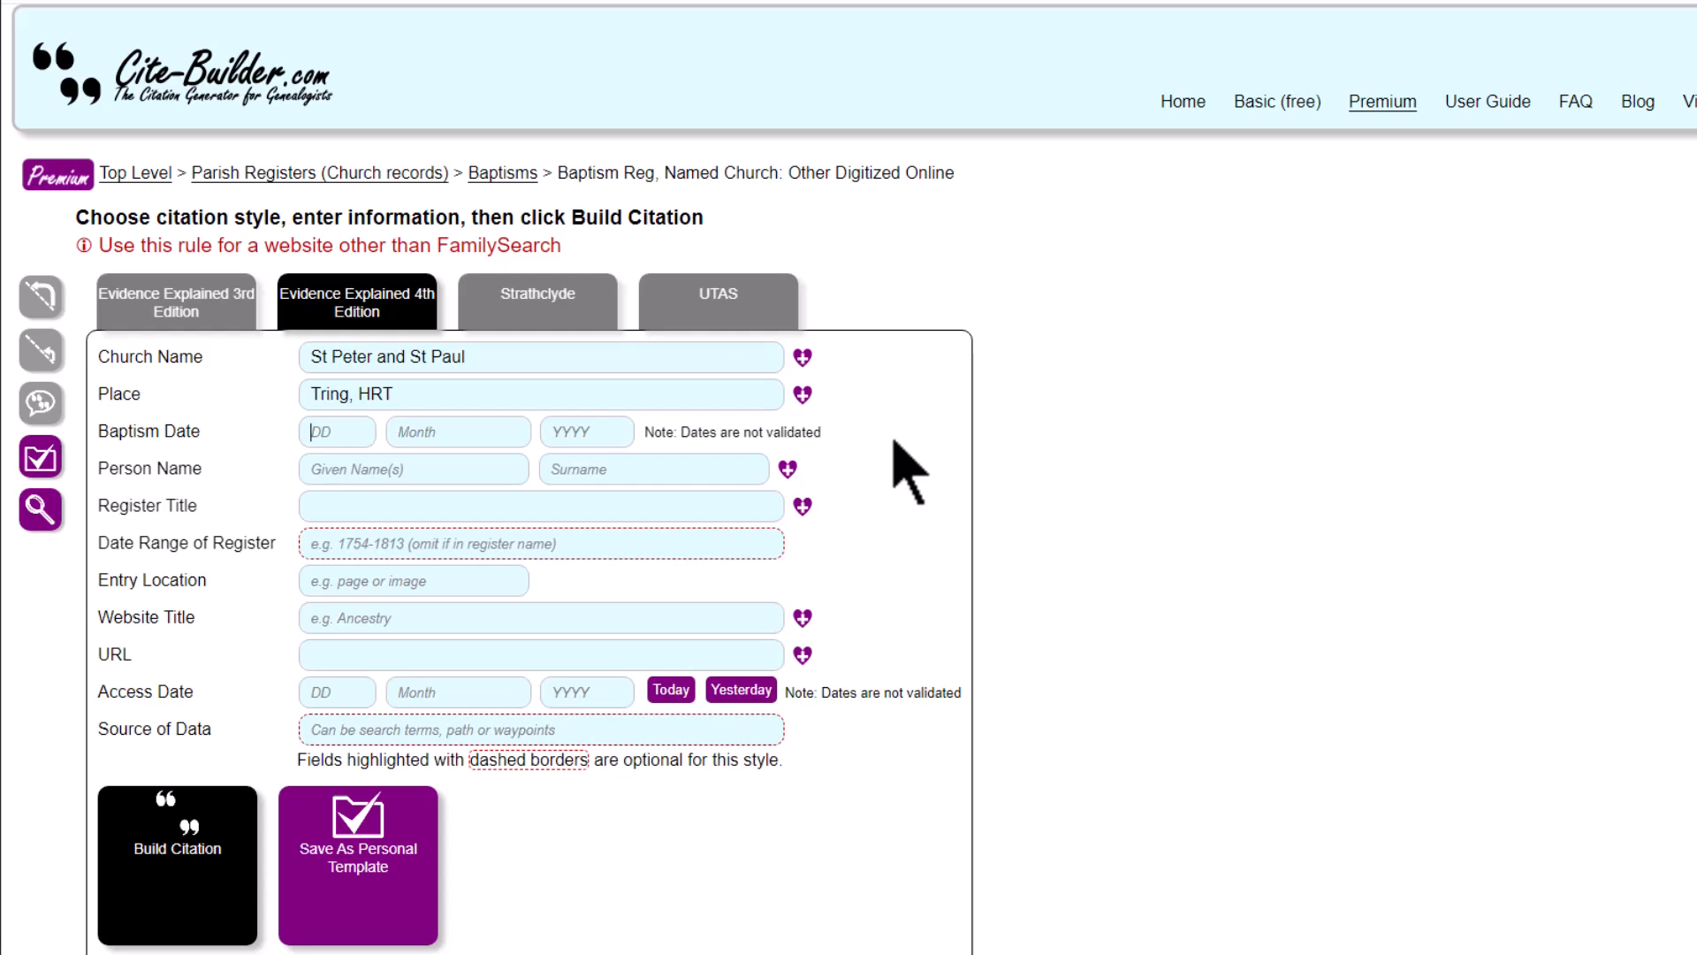
pyautogui.write('10')
pyautogui.press('Tab')
pyautogui.write('March')
pyautogui.press('Tab')
pyautogui.write('1801')
# Fill in the baptized person's given name and pick the surname from the favourites
pyautogui.click(479, 473)
pyautogui.write('John')
pyautogui.click(607, 477)
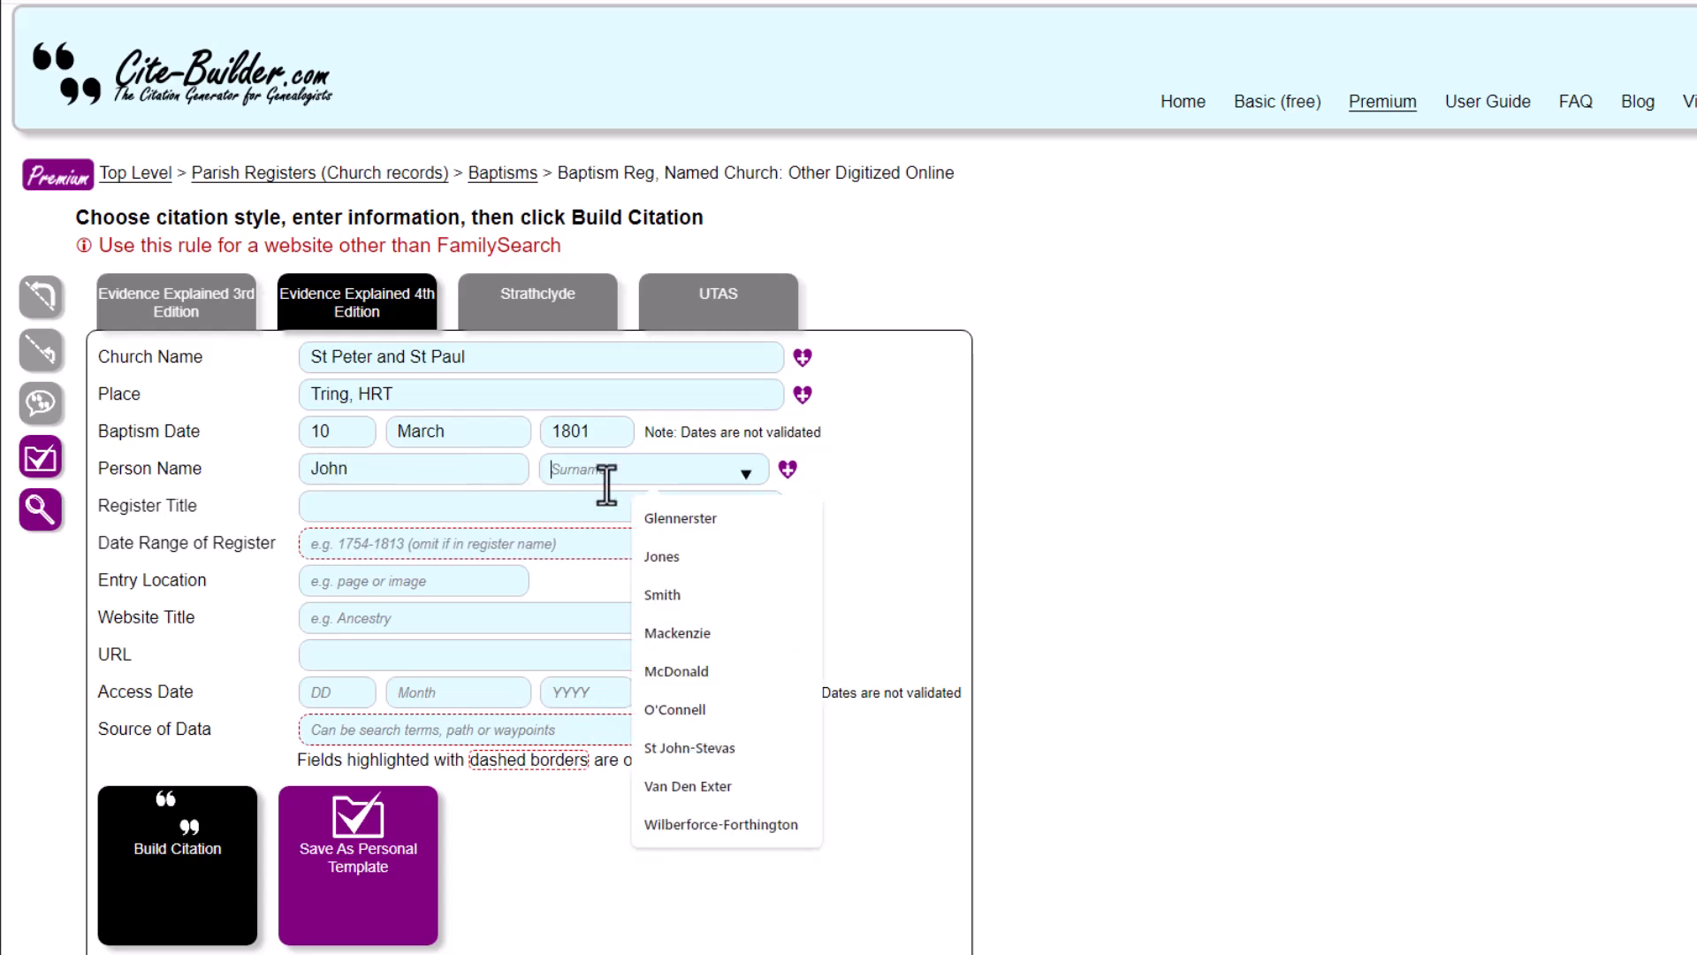
pyautogui.click(686, 520)
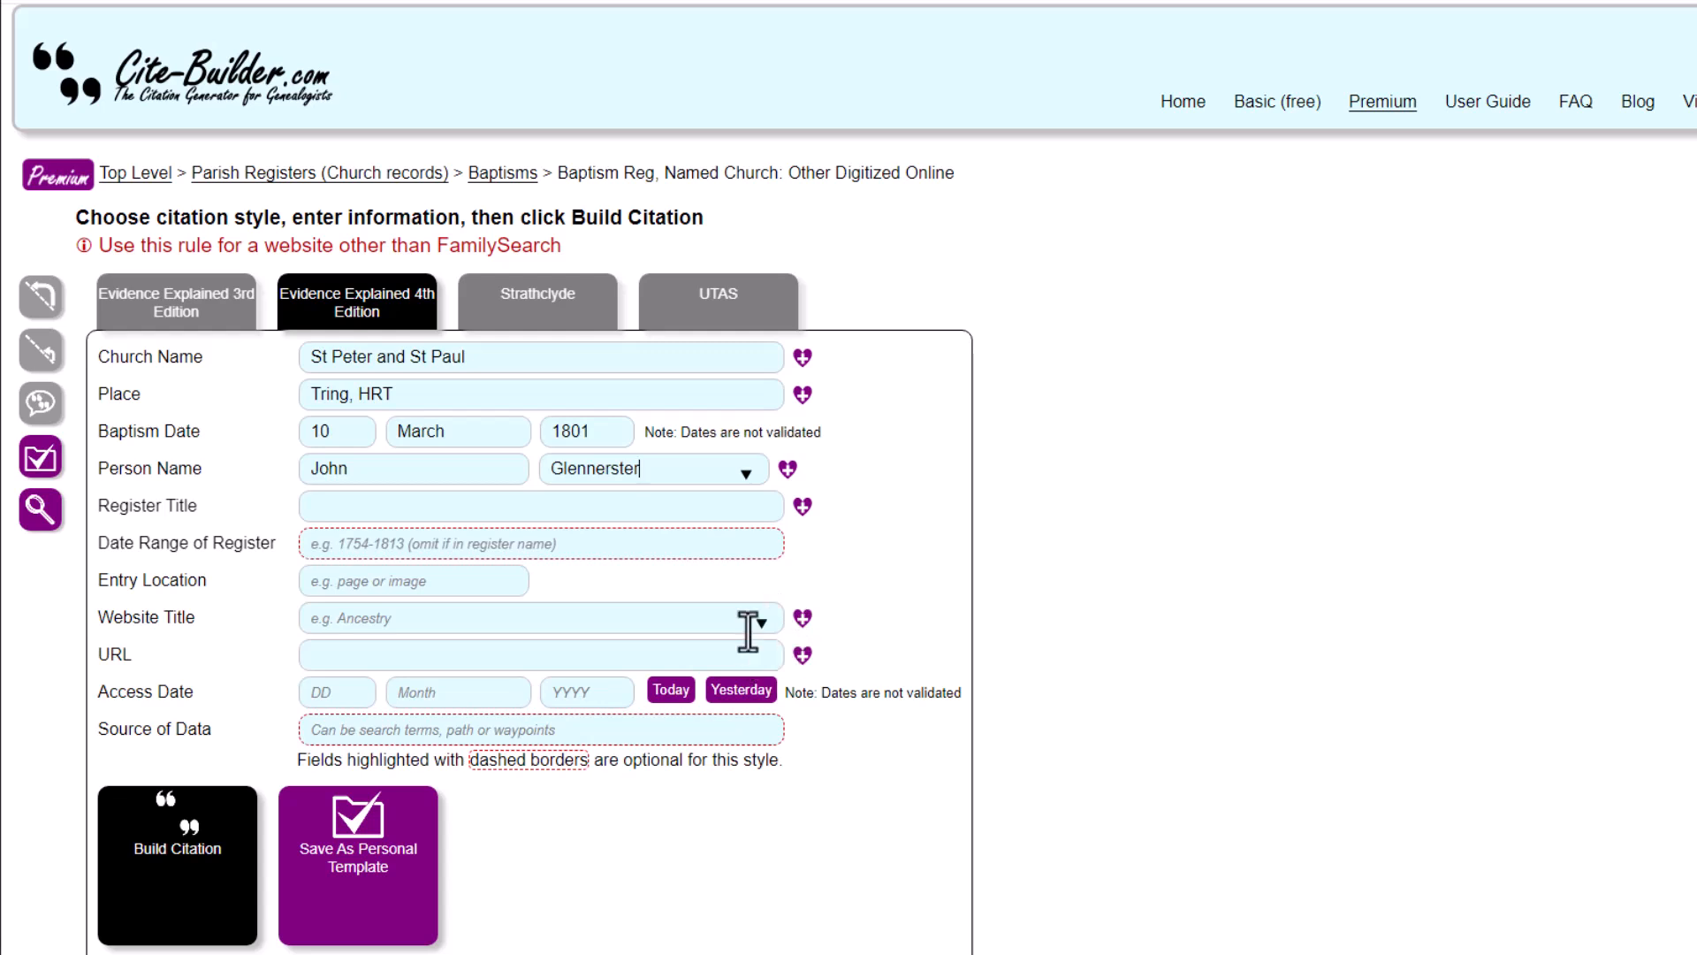
# Enter the register title Tring Baptisms 1800-1812 and the entry location image 12
pyautogui.click(336, 508)
pyautogui.write('Tring Baptisms 1800-18')
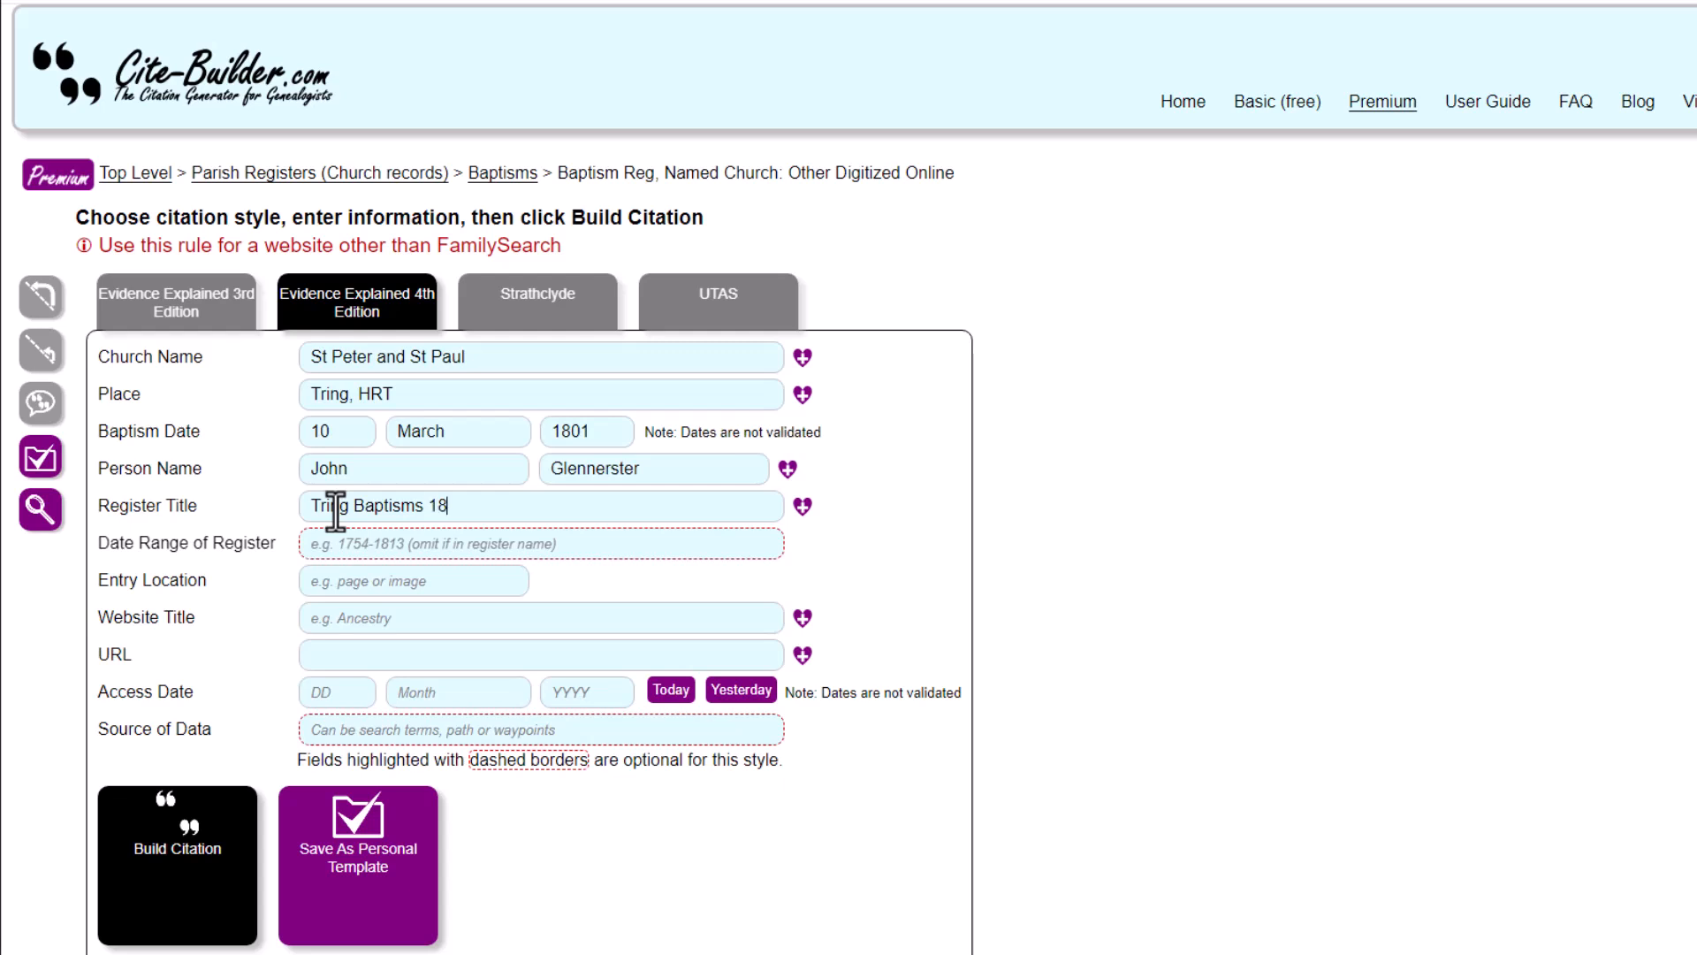
pyautogui.write('12')
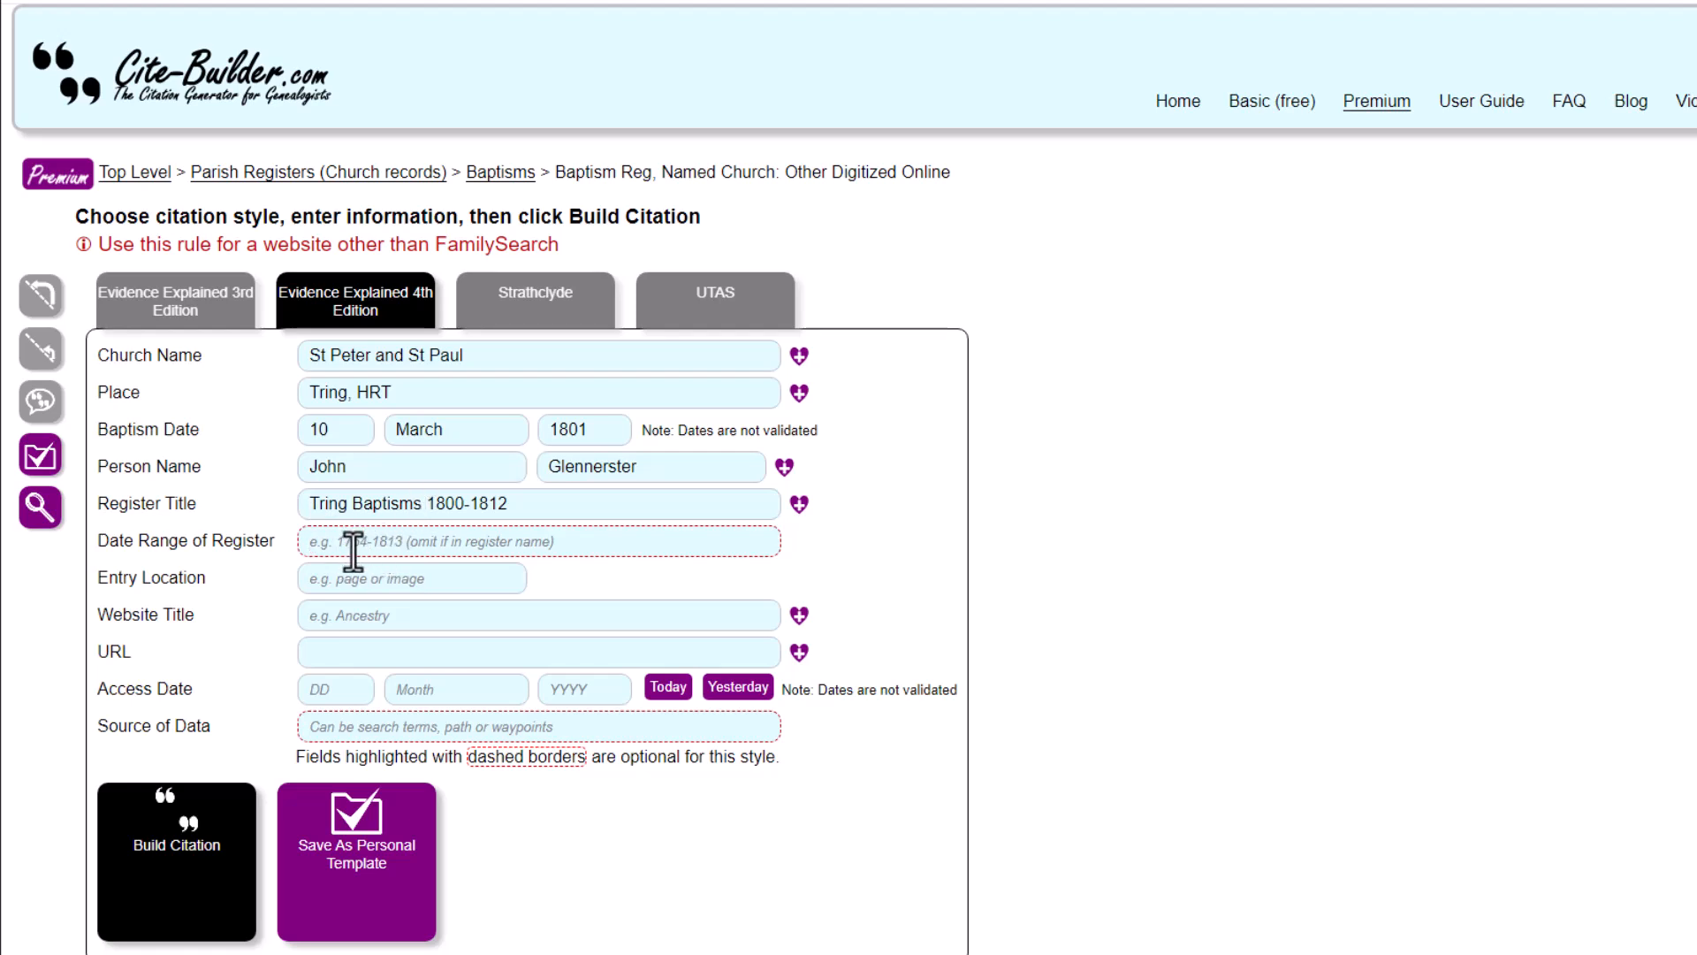
pyautogui.click(333, 577)
pyautogui.write('image 12')
pyautogui.click(338, 626)
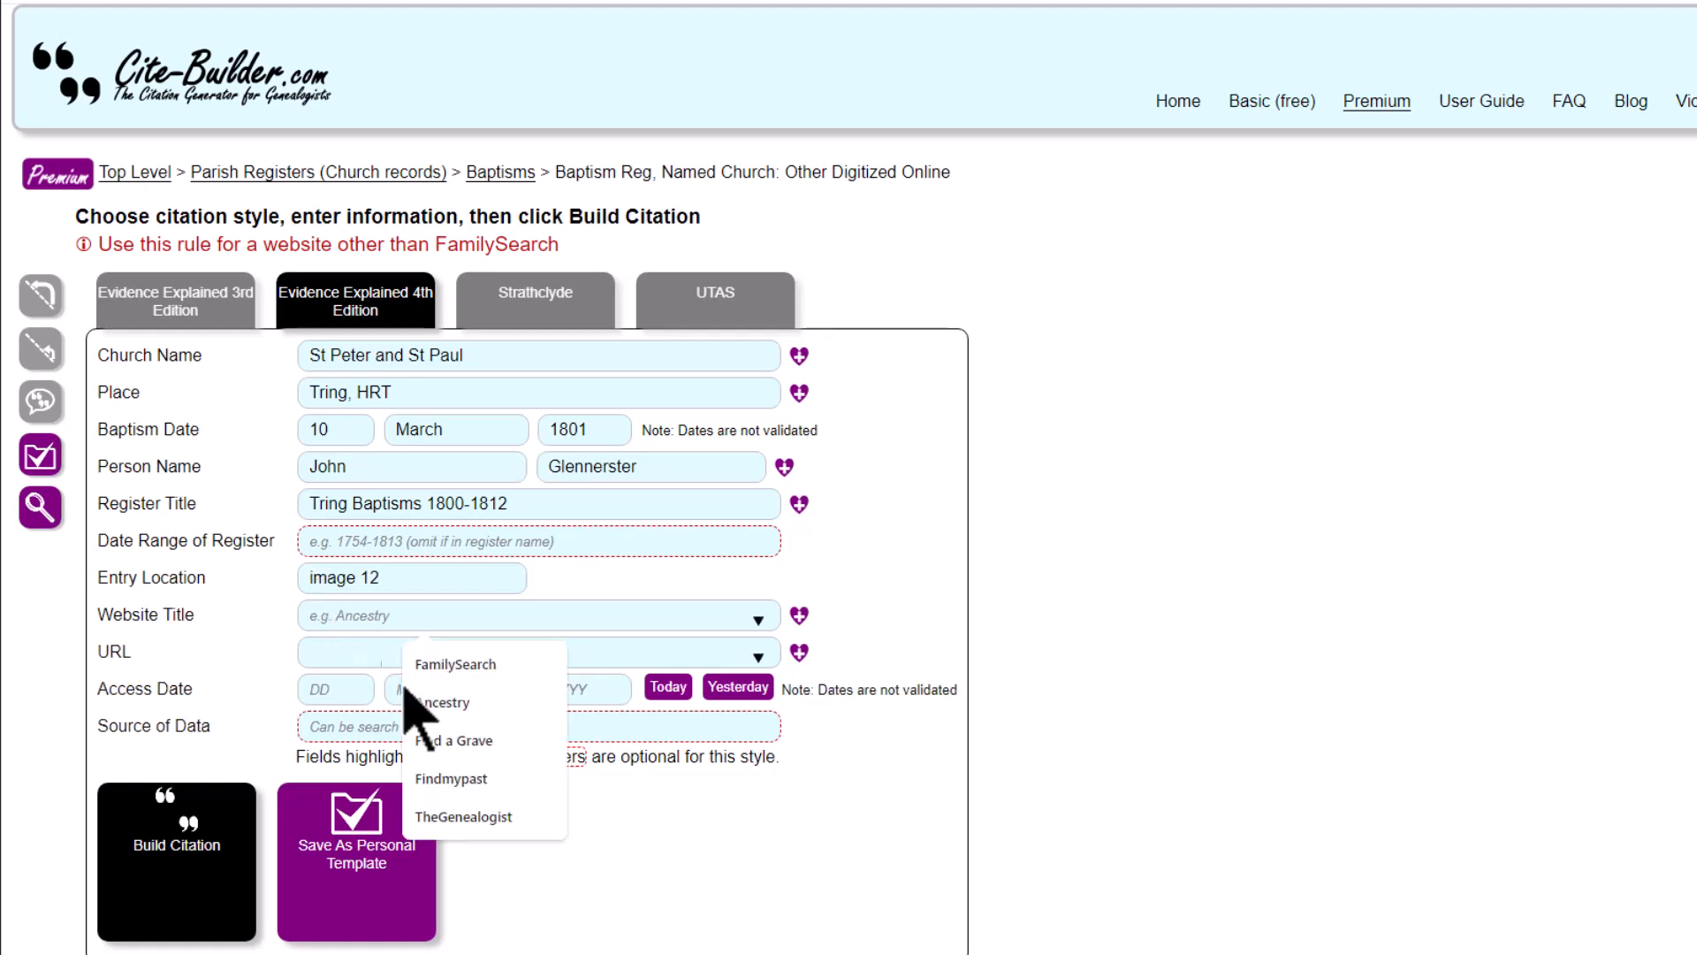
pyautogui.click(442, 705)
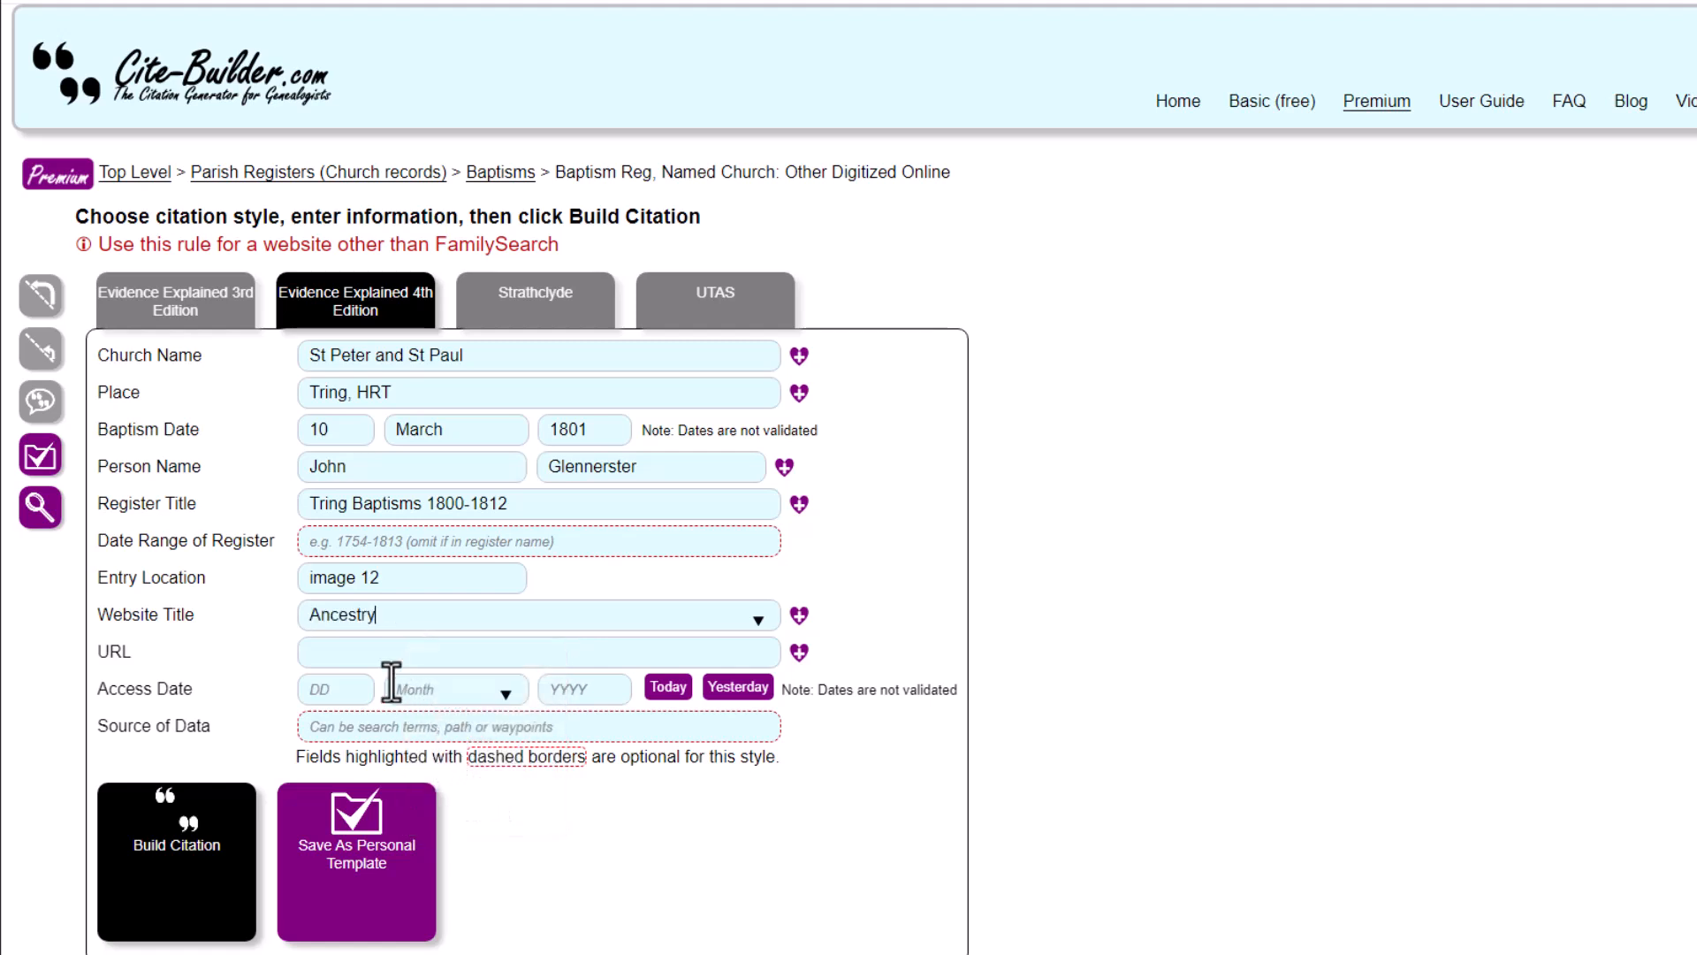
pyautogui.click(334, 656)
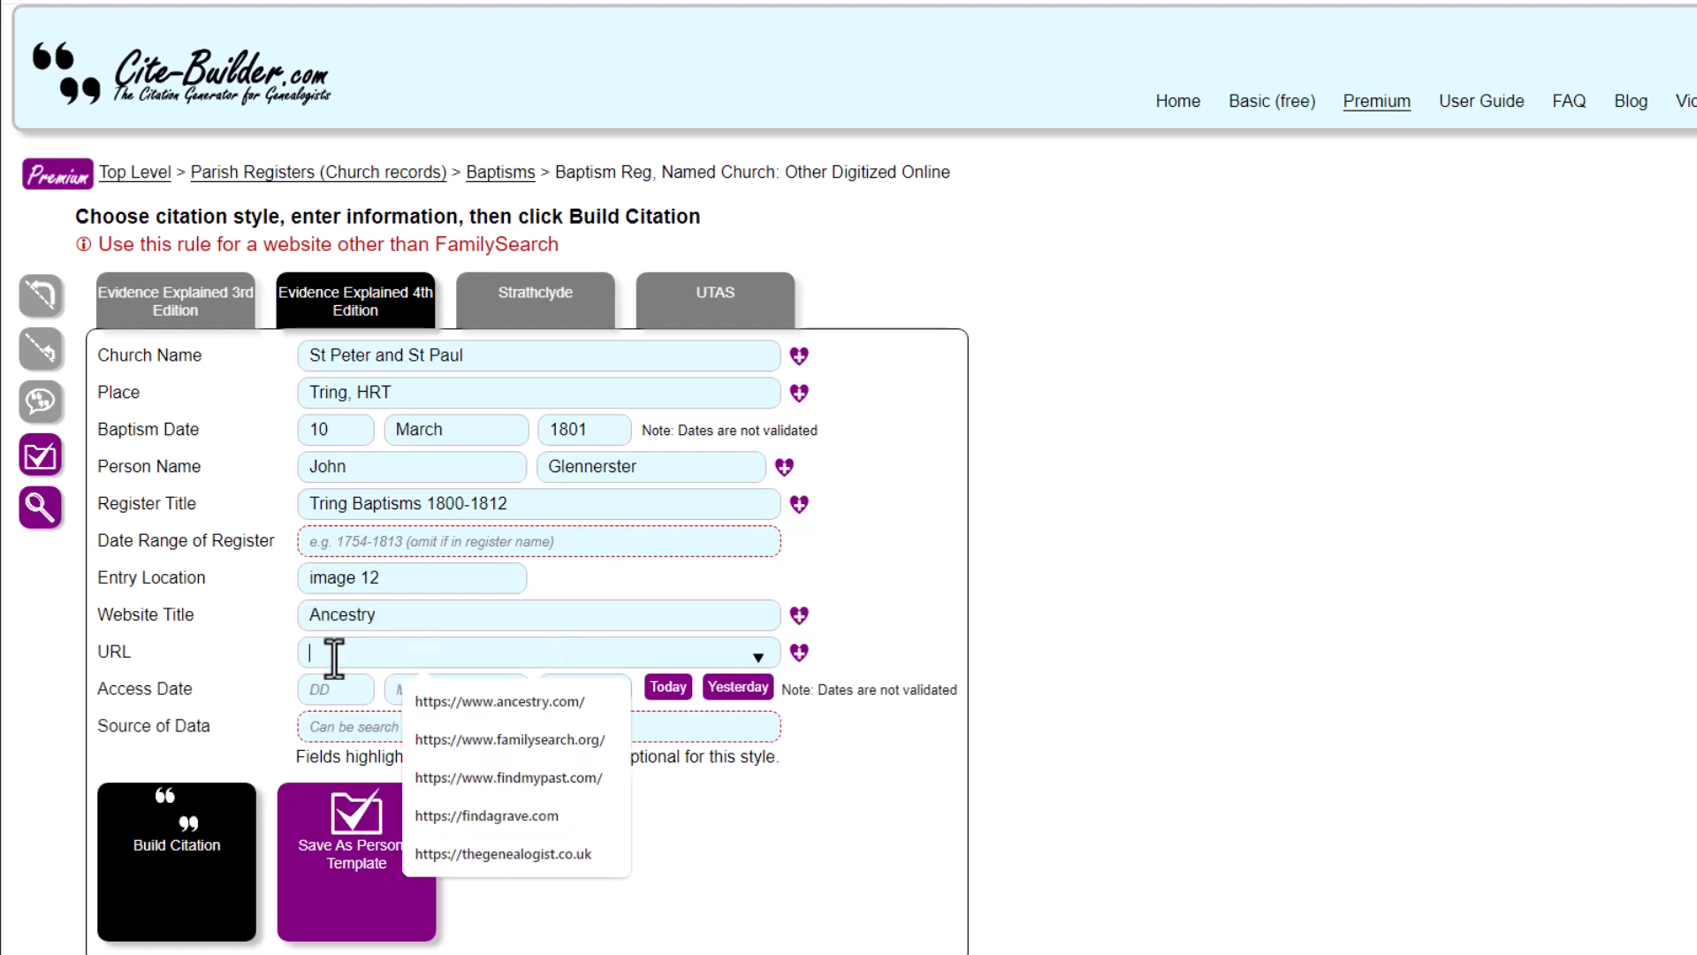
pyautogui.click(458, 712)
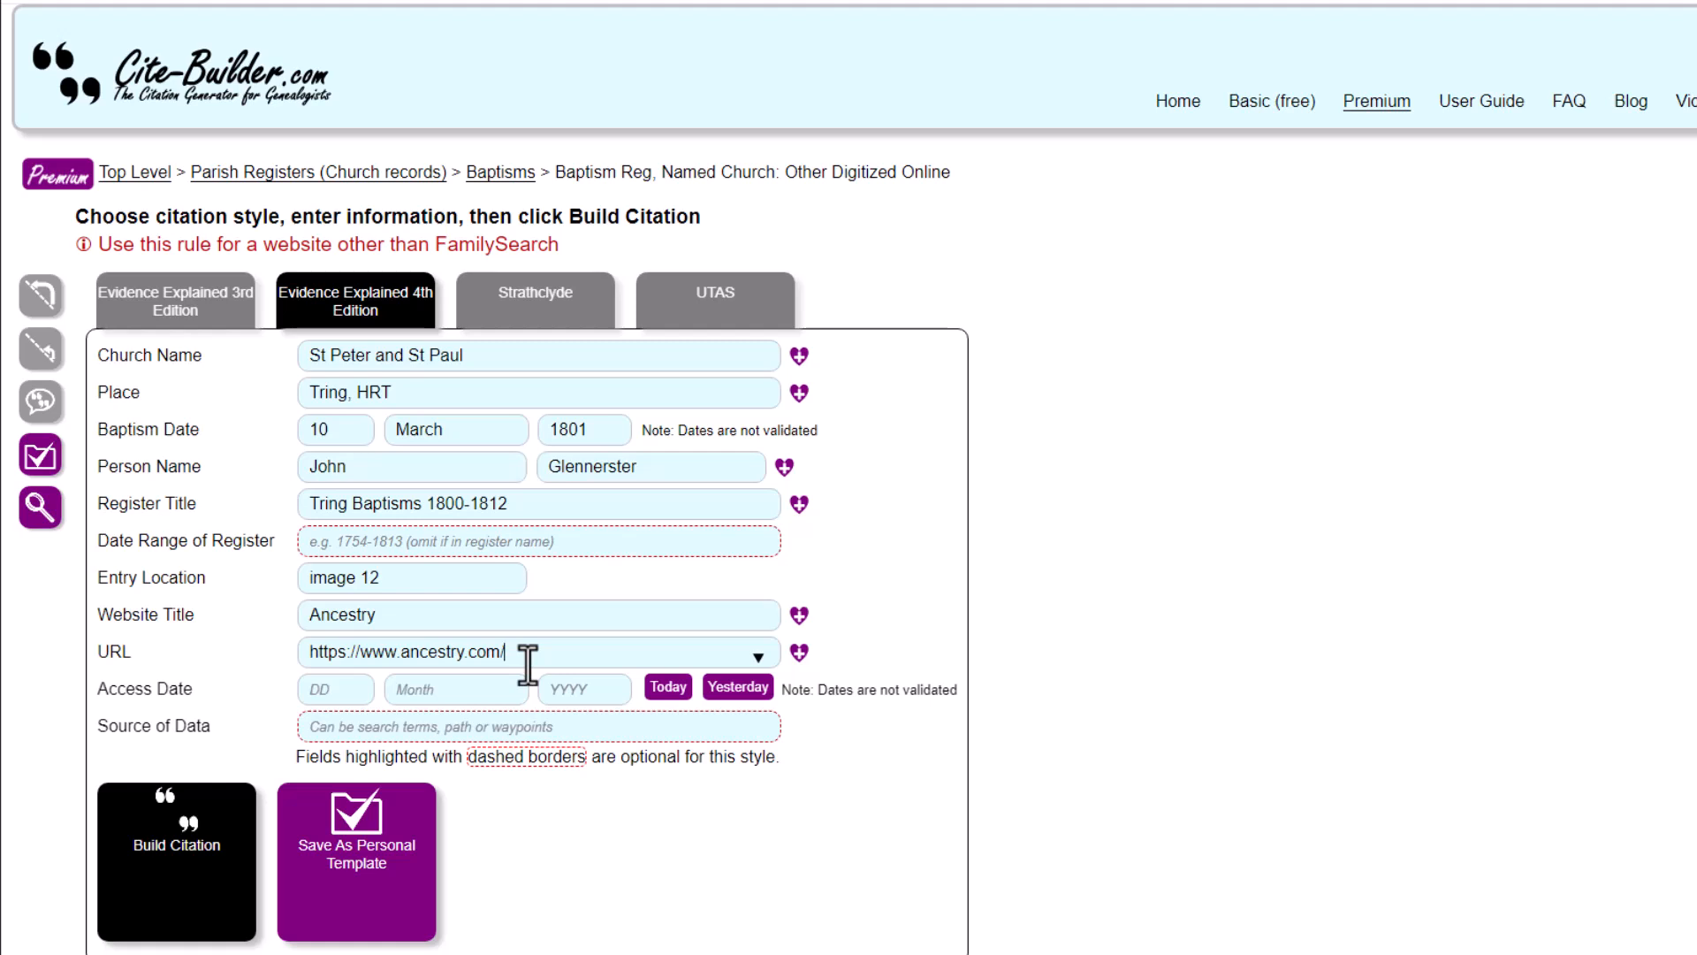
# Set the access date to today and enter Hertfordshire Records Office as the source of data
pyautogui.click(669, 689)
pyautogui.click(484, 725)
pyautogui.write('Hertfordshire Records Office')
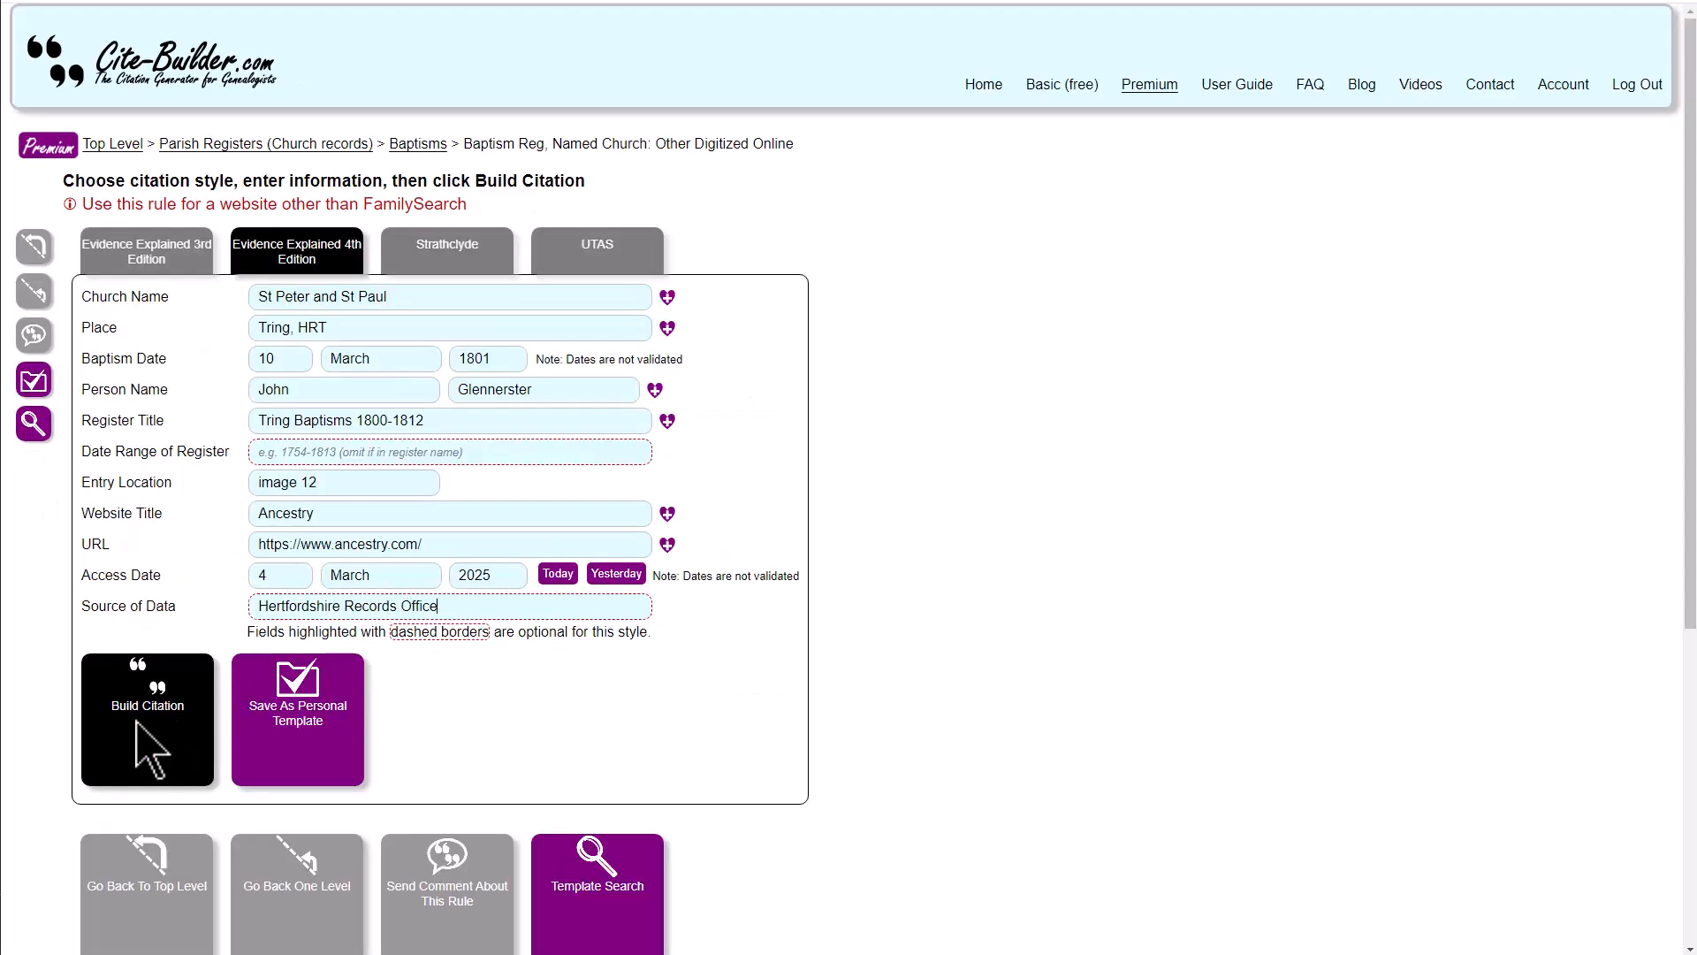
# Build the citation and bring the footnotes and bibliography entry into view
pyautogui.click(139, 714)
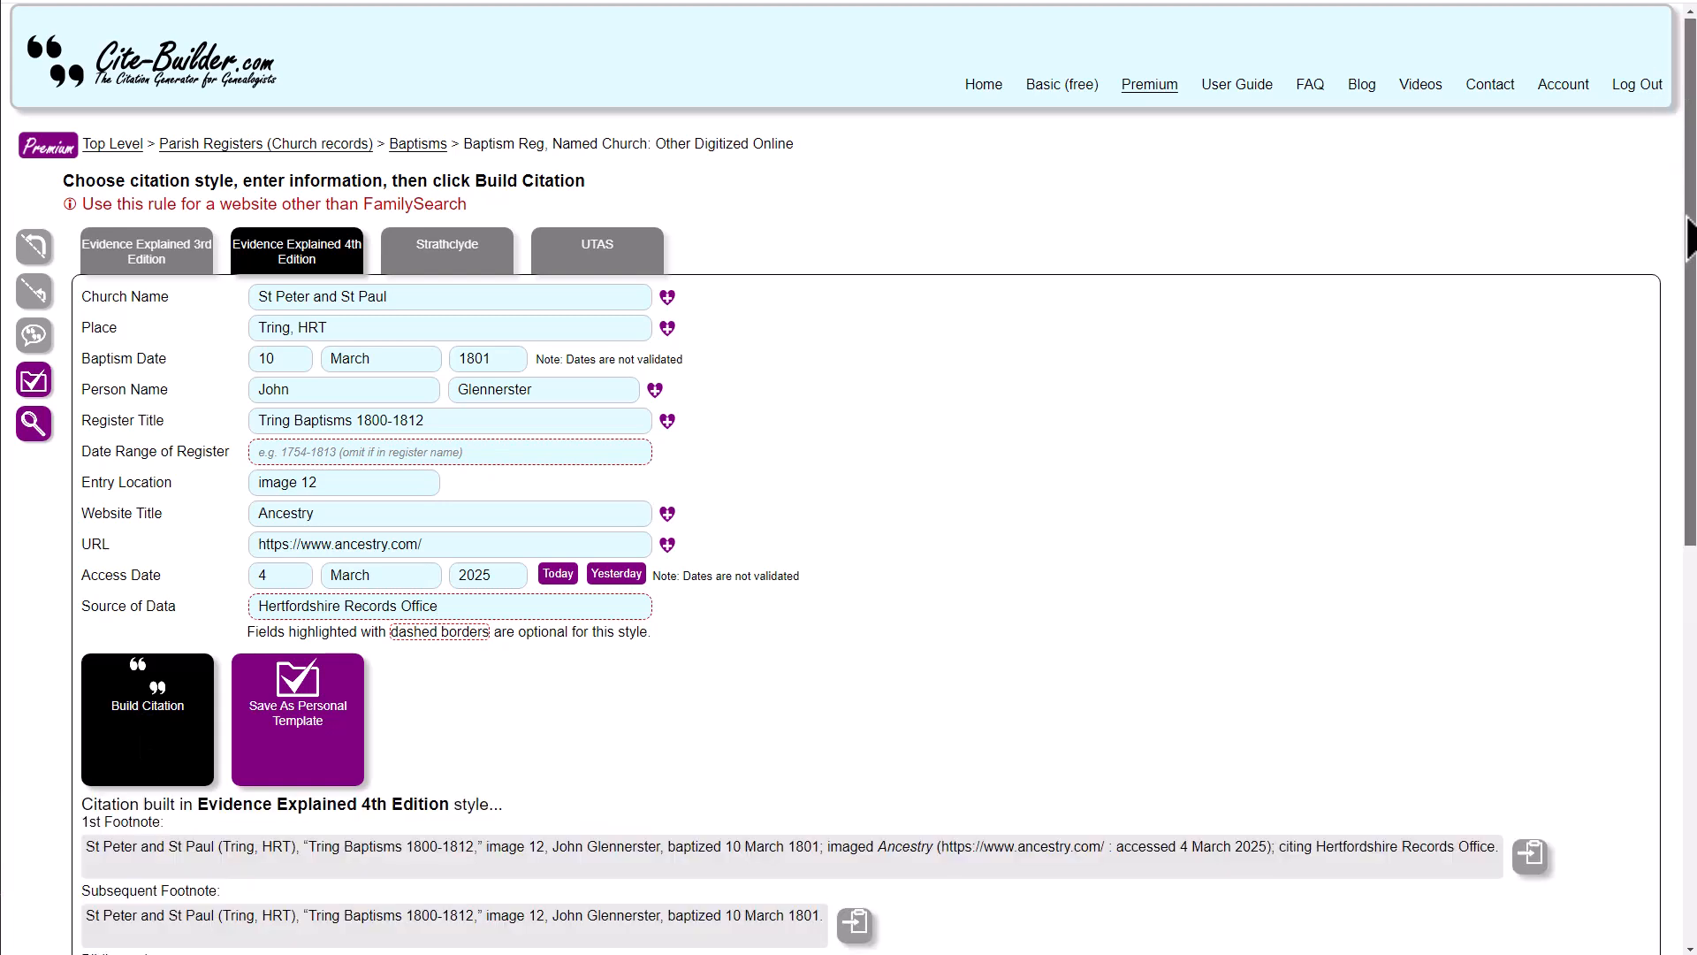
pyautogui.scroll(-1, 1688, 265)
pyautogui.moveTo(1689, 261); pyautogui.dragTo(1691, 312)
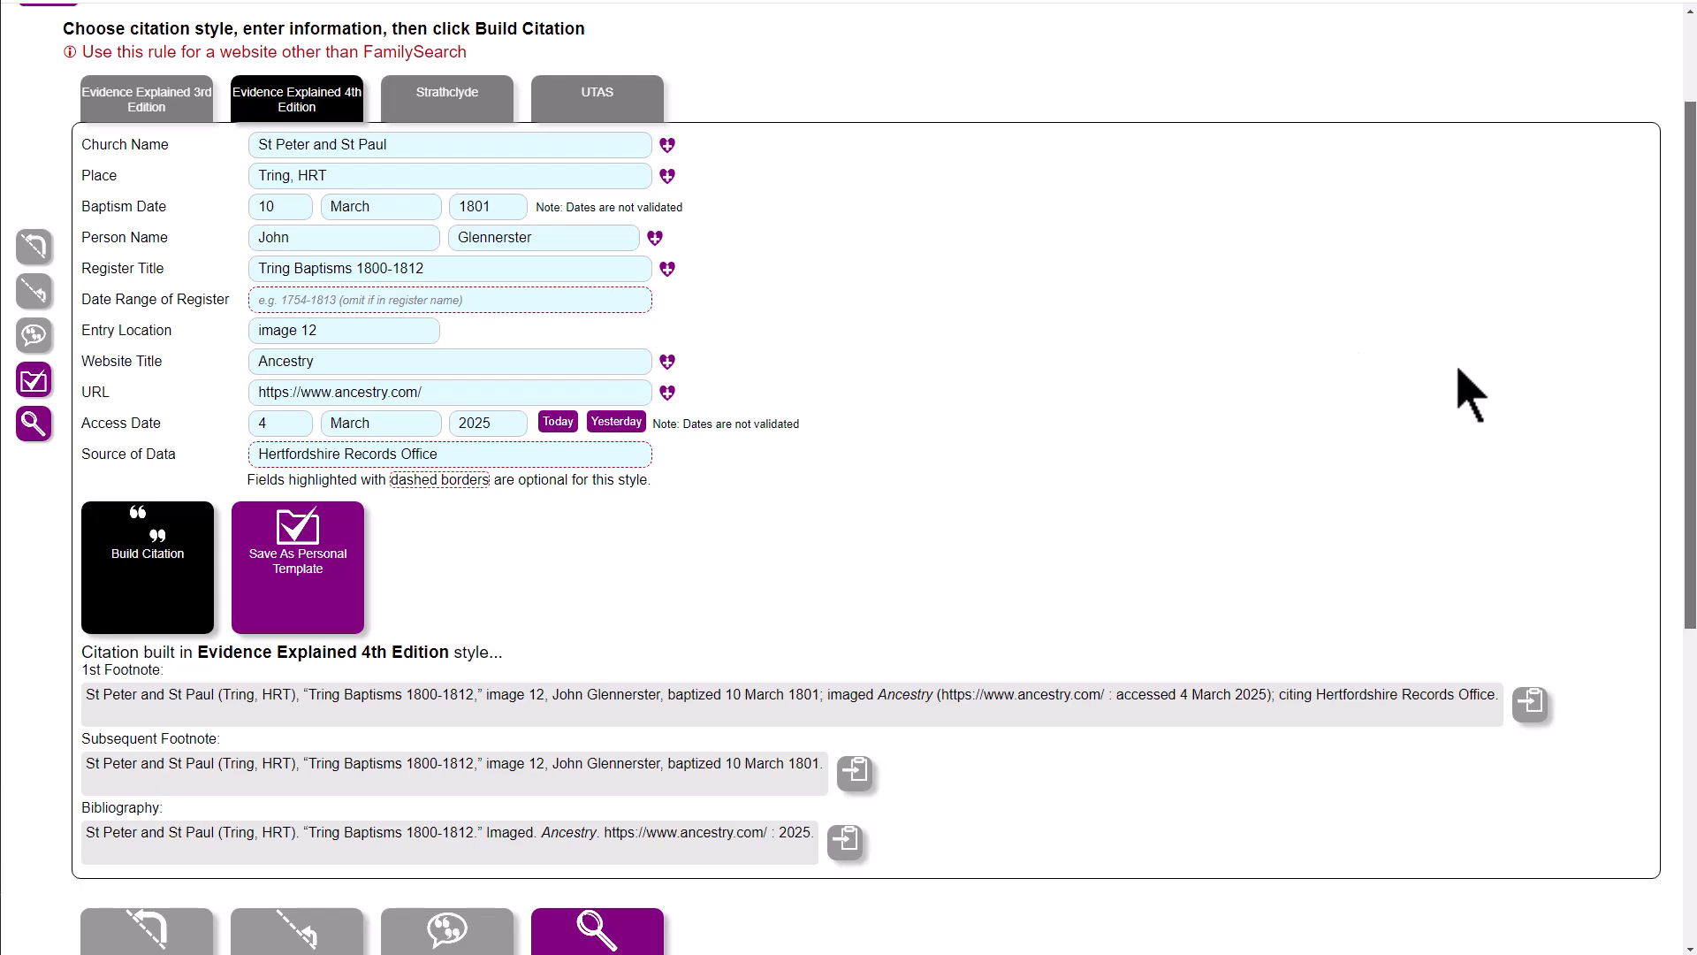
# Copy the 1st Footnote, paste it into the blank Word document, and return to Cite-Builder
pyautogui.click(1534, 709)
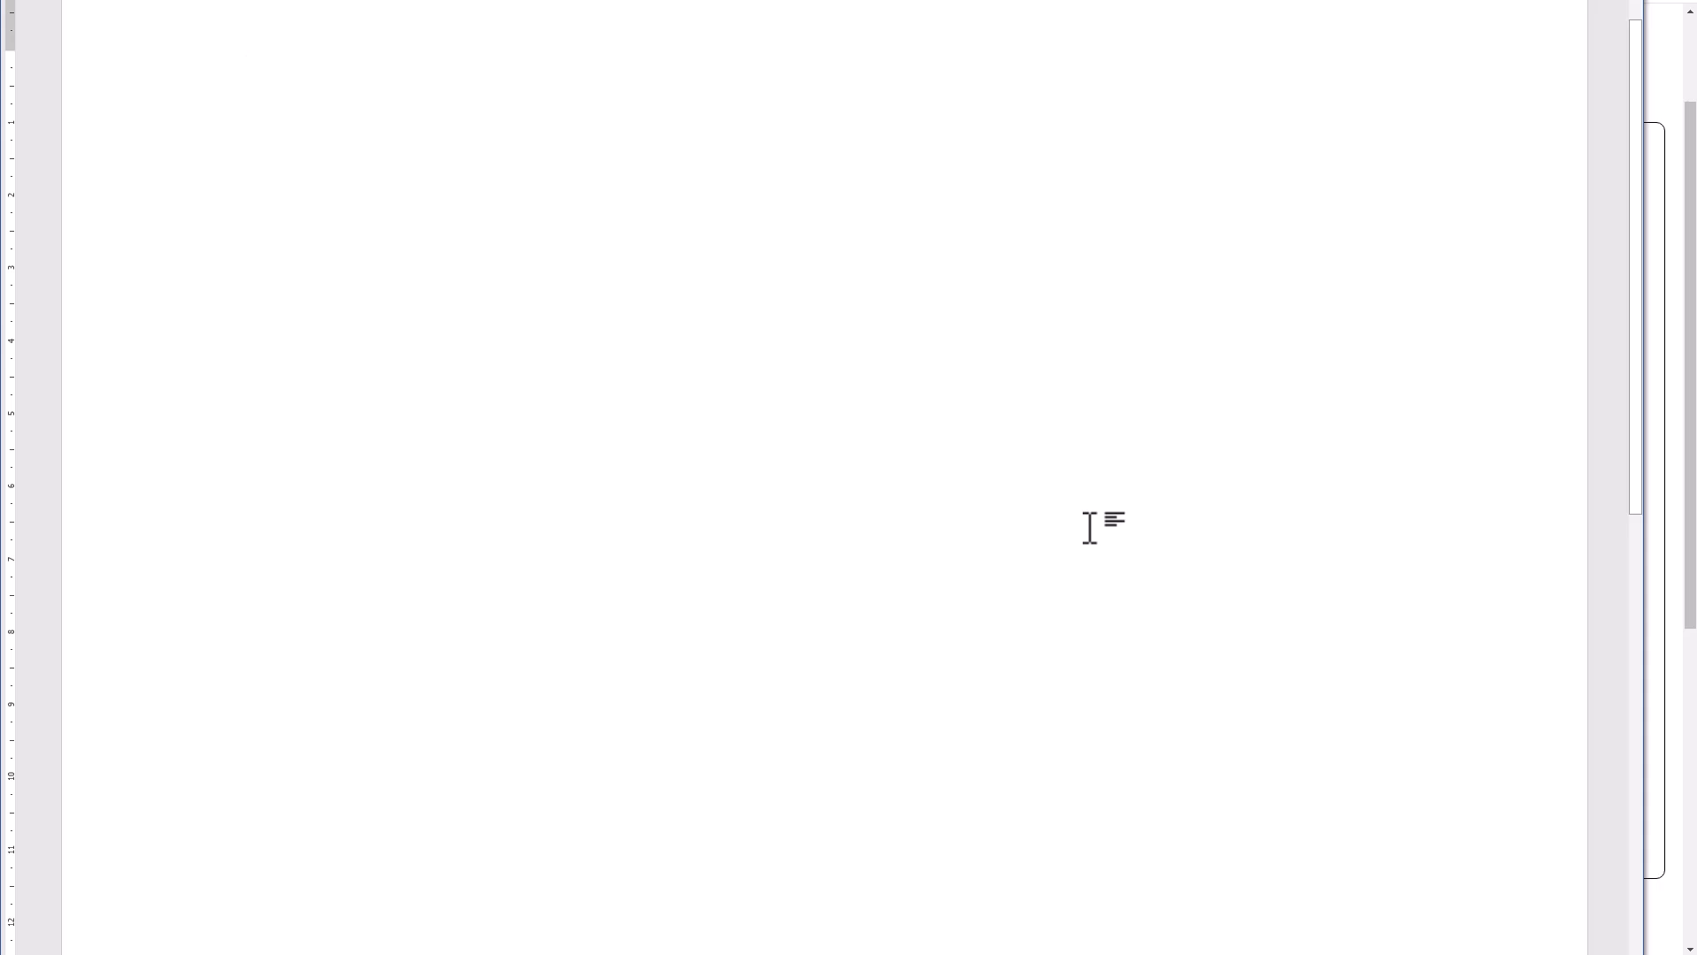
pyautogui.hotkey('ctrl', 'v')
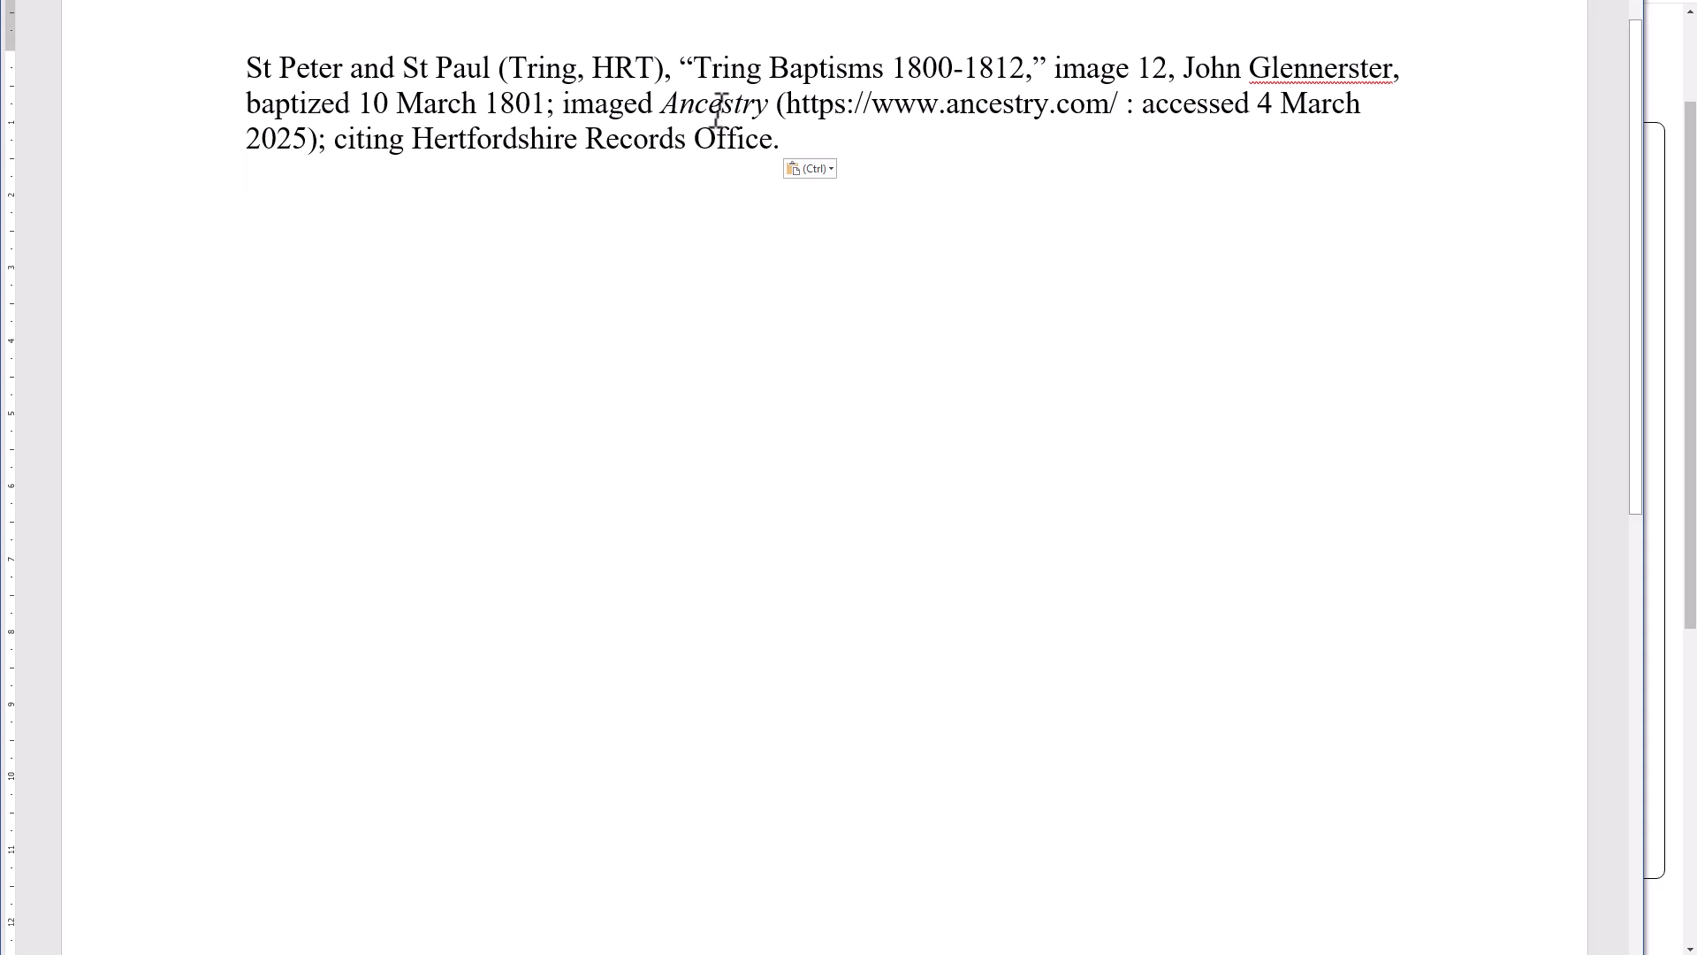
pyautogui.hotkey('alt', 'Tab')
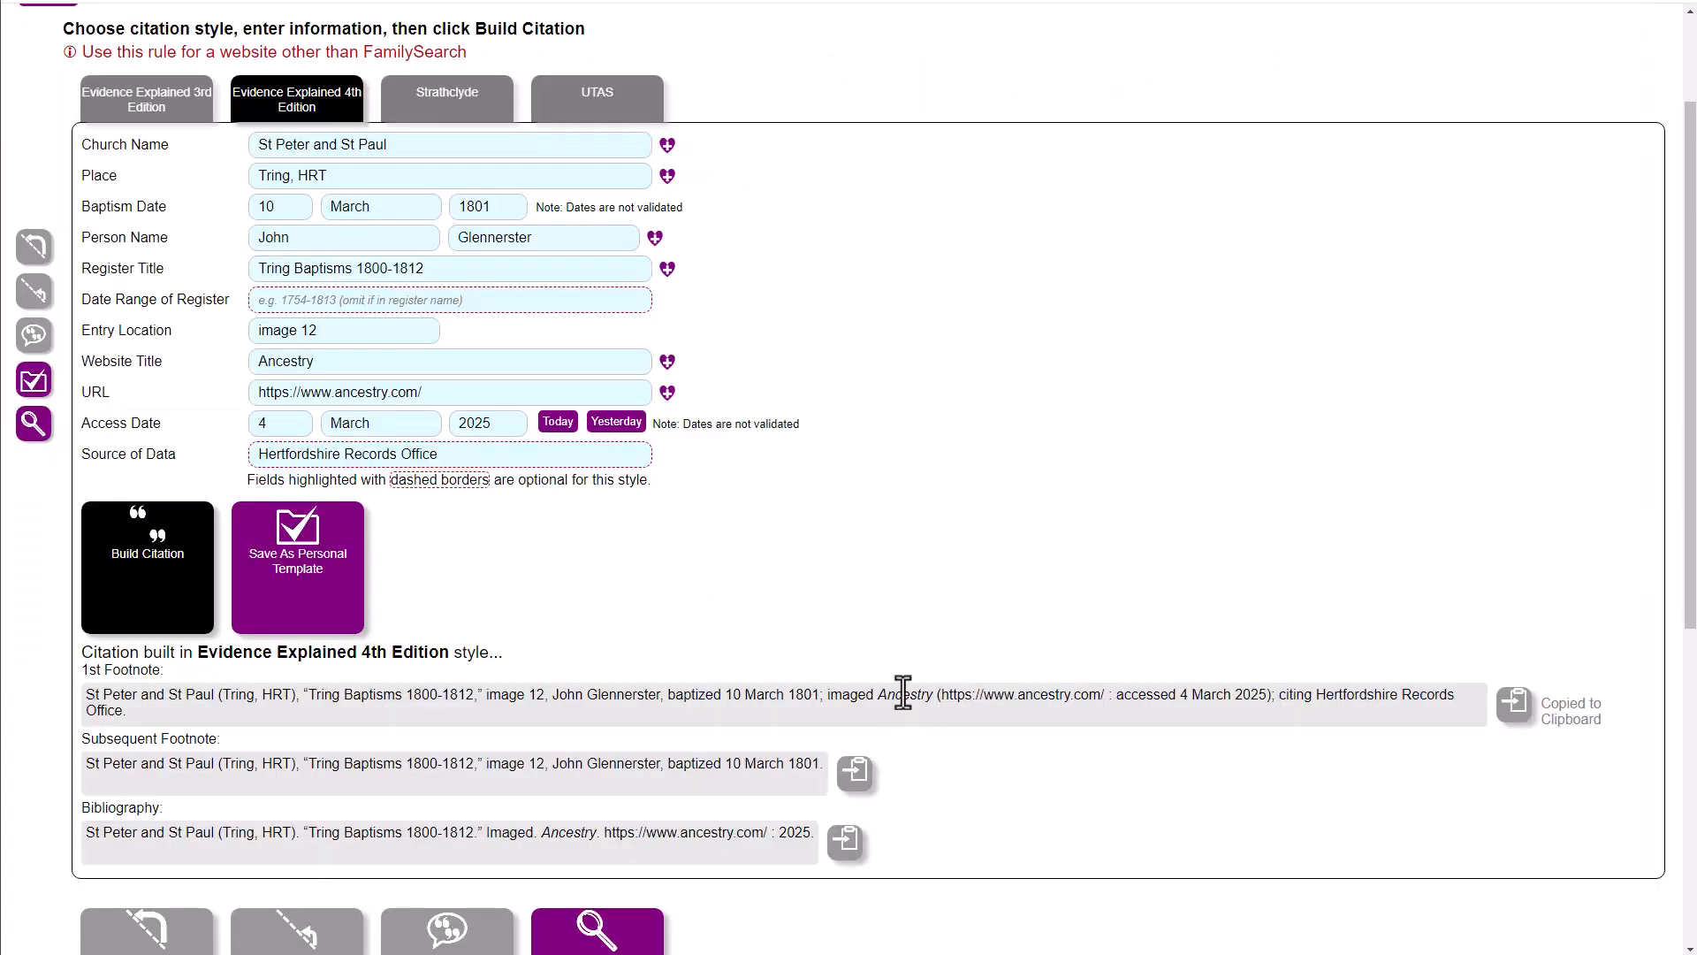
pyautogui.hotkey('alt', 'Tab')
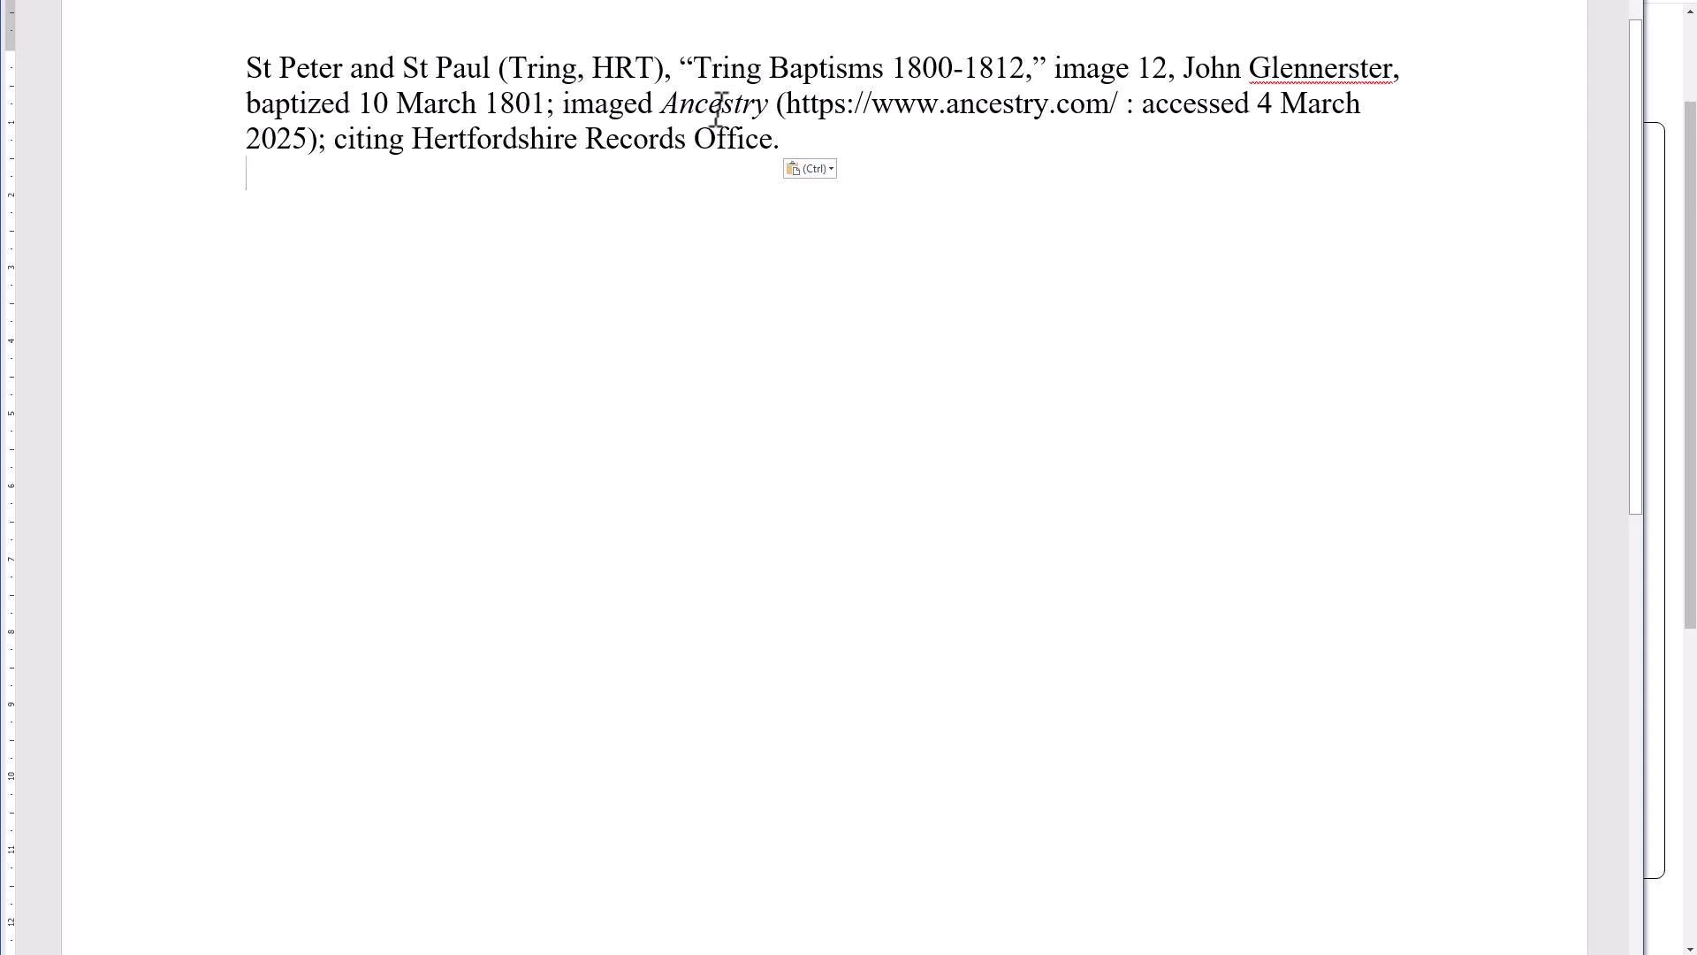
pyautogui.hotkey('alt', 'Tab')
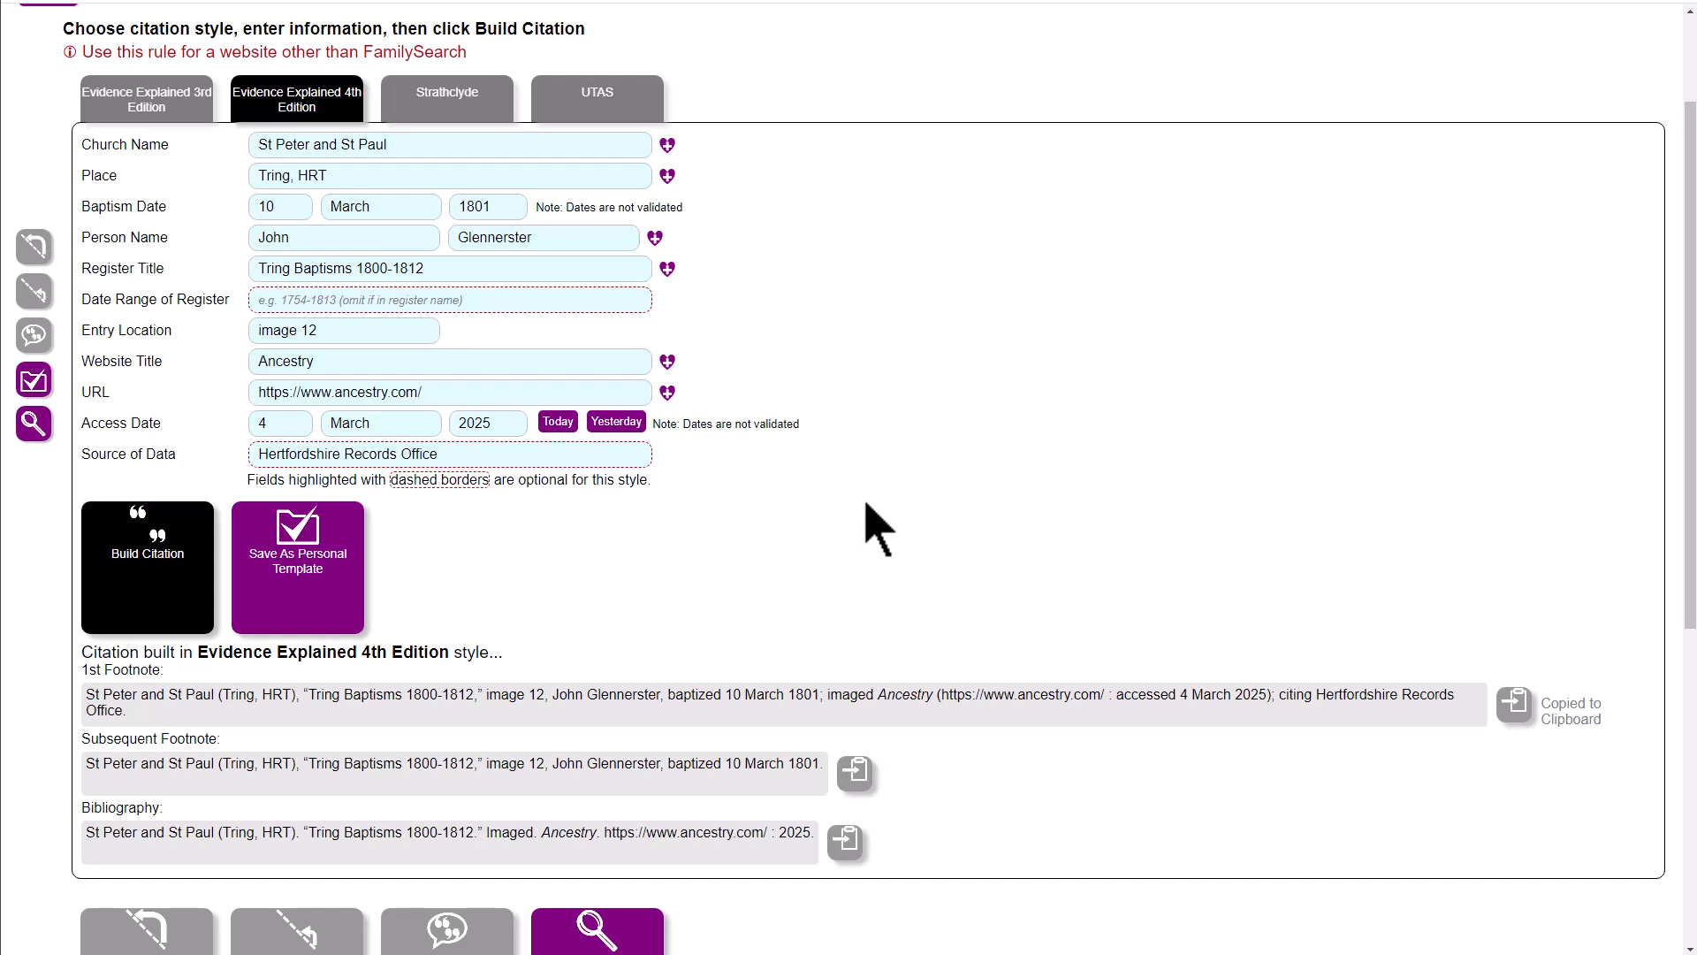
# Replace the given name with that of the second person and set the baptism date to 15 April 1803
pyautogui.doubleClick(274, 237)
pyautogui.write('James')
pyautogui.doubleClick(274, 206)
pyautogui.write('15')
pyautogui.click(402, 213)
pyautogui.click(429, 339)
pyautogui.click(496, 214)
pyautogui.write('1803')
# Change the entry location to image 29 and rebuild the citation
pyautogui.click(343, 334)
pyautogui.press('BackSpace')
pyautogui.press('BackSpace')
pyautogui.write('29')
pyautogui.click(129, 579)
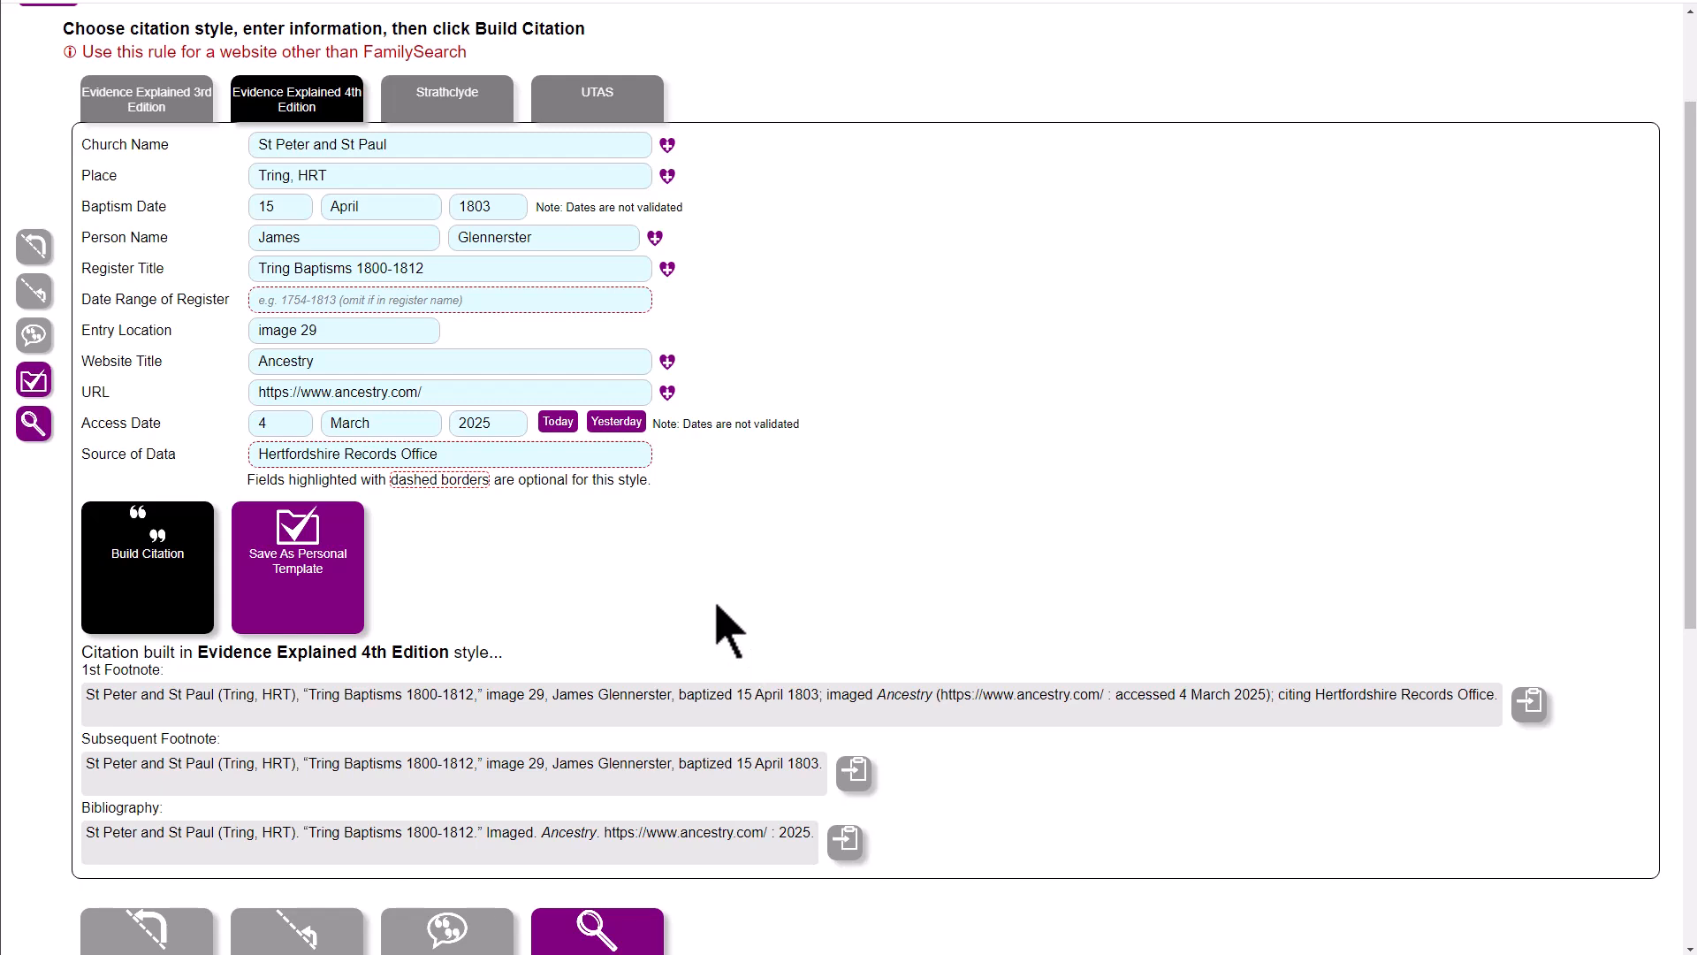
# Clear the baptism date and person name fields
pyautogui.moveTo(292, 207); pyautogui.dragTo(251, 207)
pyautogui.press('Delete')
pyautogui.moveTo(382, 204); pyautogui.dragTo(323, 206)
pyautogui.press('Delete')
pyautogui.moveTo(491, 205); pyautogui.dragTo(449, 206)
pyautogui.press('Delete')
pyautogui.moveTo(334, 242); pyautogui.dragTo(205, 226)
pyautogui.press('Delete')
# Clear the entry location and access date fields
pyautogui.moveTo(326, 333); pyautogui.dragTo(208, 334)
pyautogui.press('Delete')
pyautogui.press('Delete')
pyautogui.moveTo(393, 422); pyautogui.dragTo(251, 425)
pyautogui.press('Delete')
pyautogui.moveTo(513, 425); pyautogui.dragTo(449, 425)
pyautogui.press('Delete')
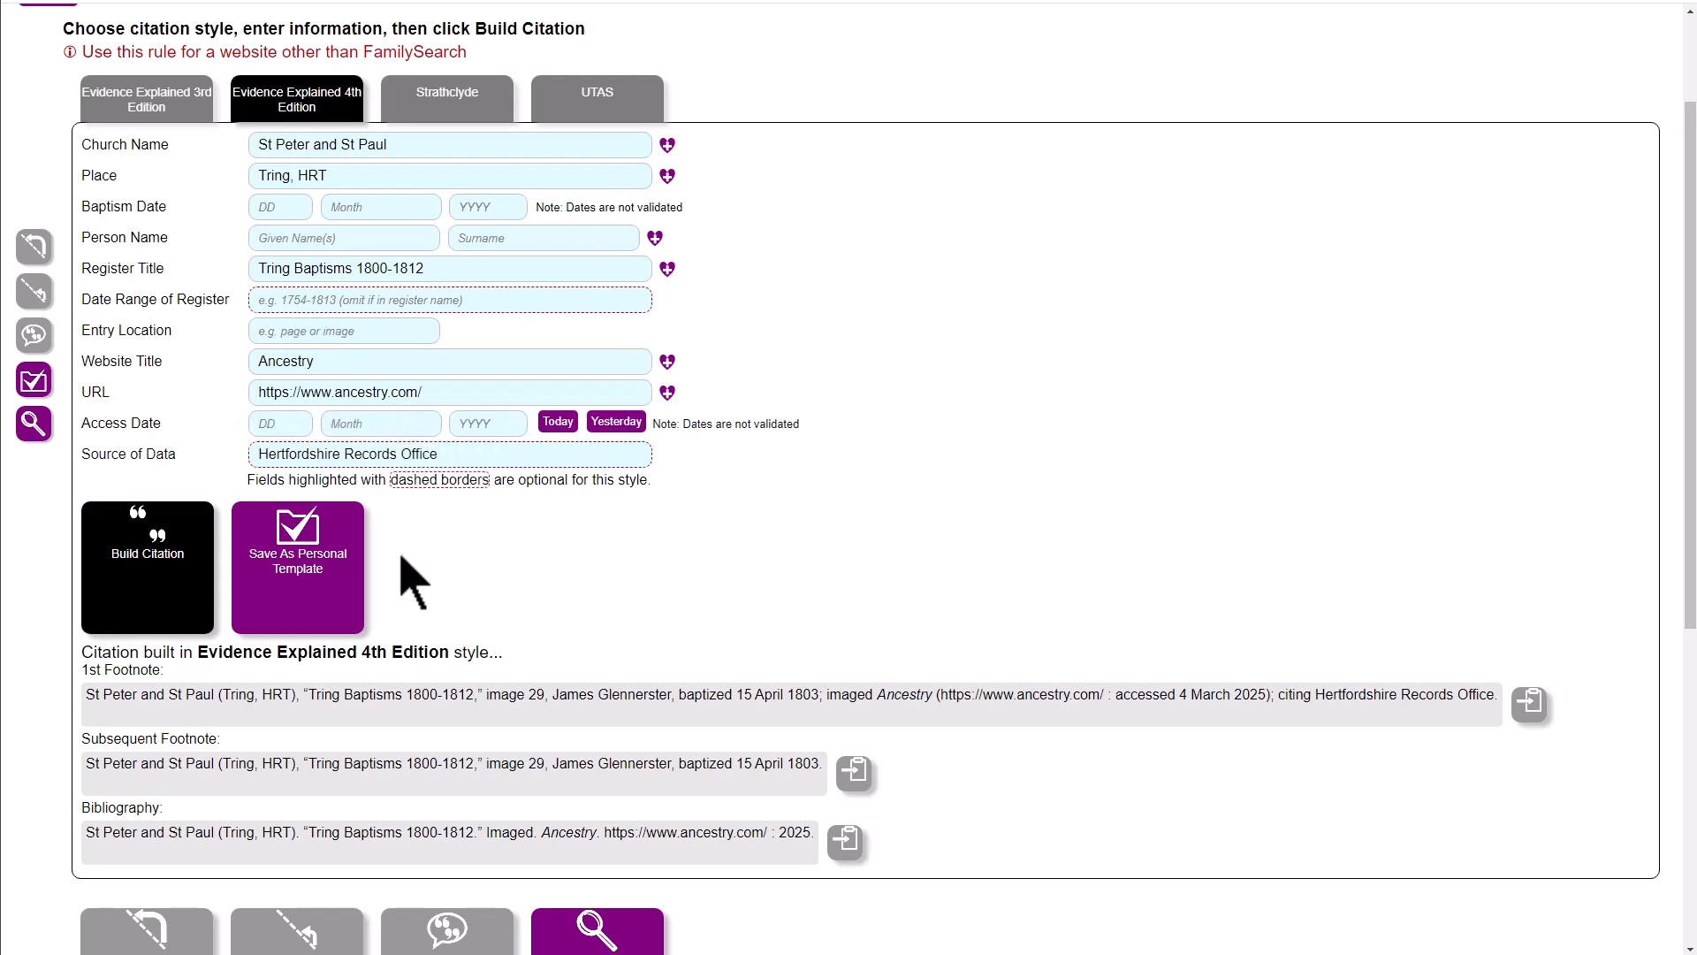
# Save the pre-filled form as a personal template named "Tring PR on Ancestry"
pyautogui.click(321, 571)
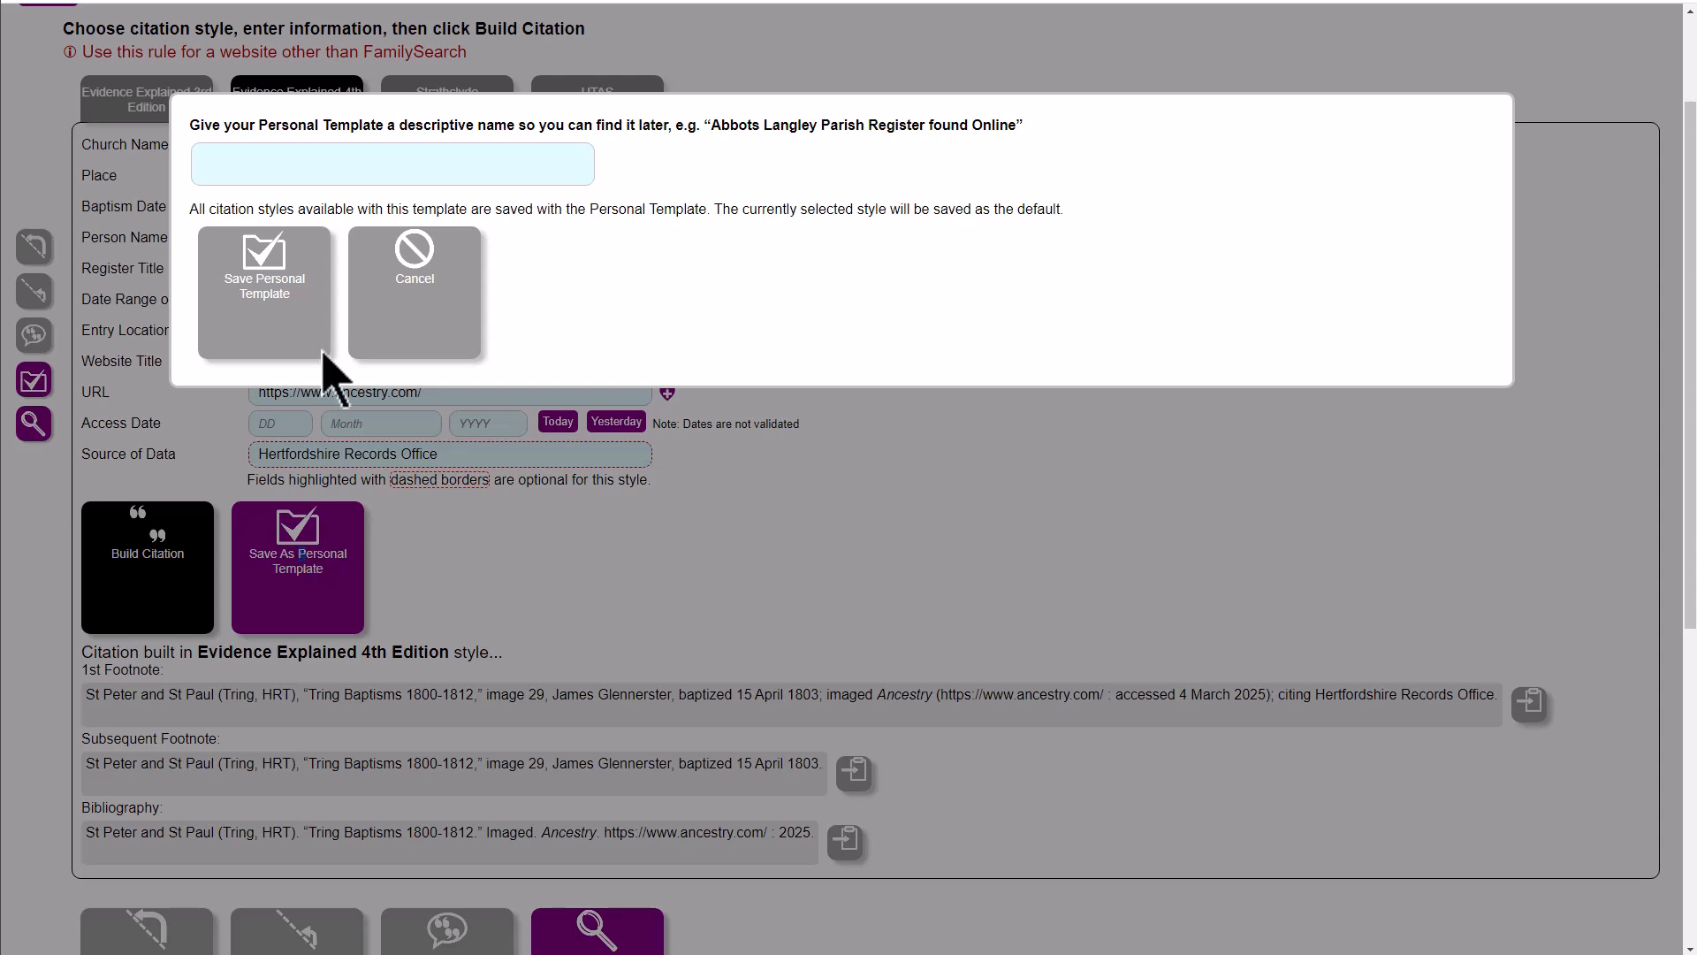
pyautogui.click(274, 166)
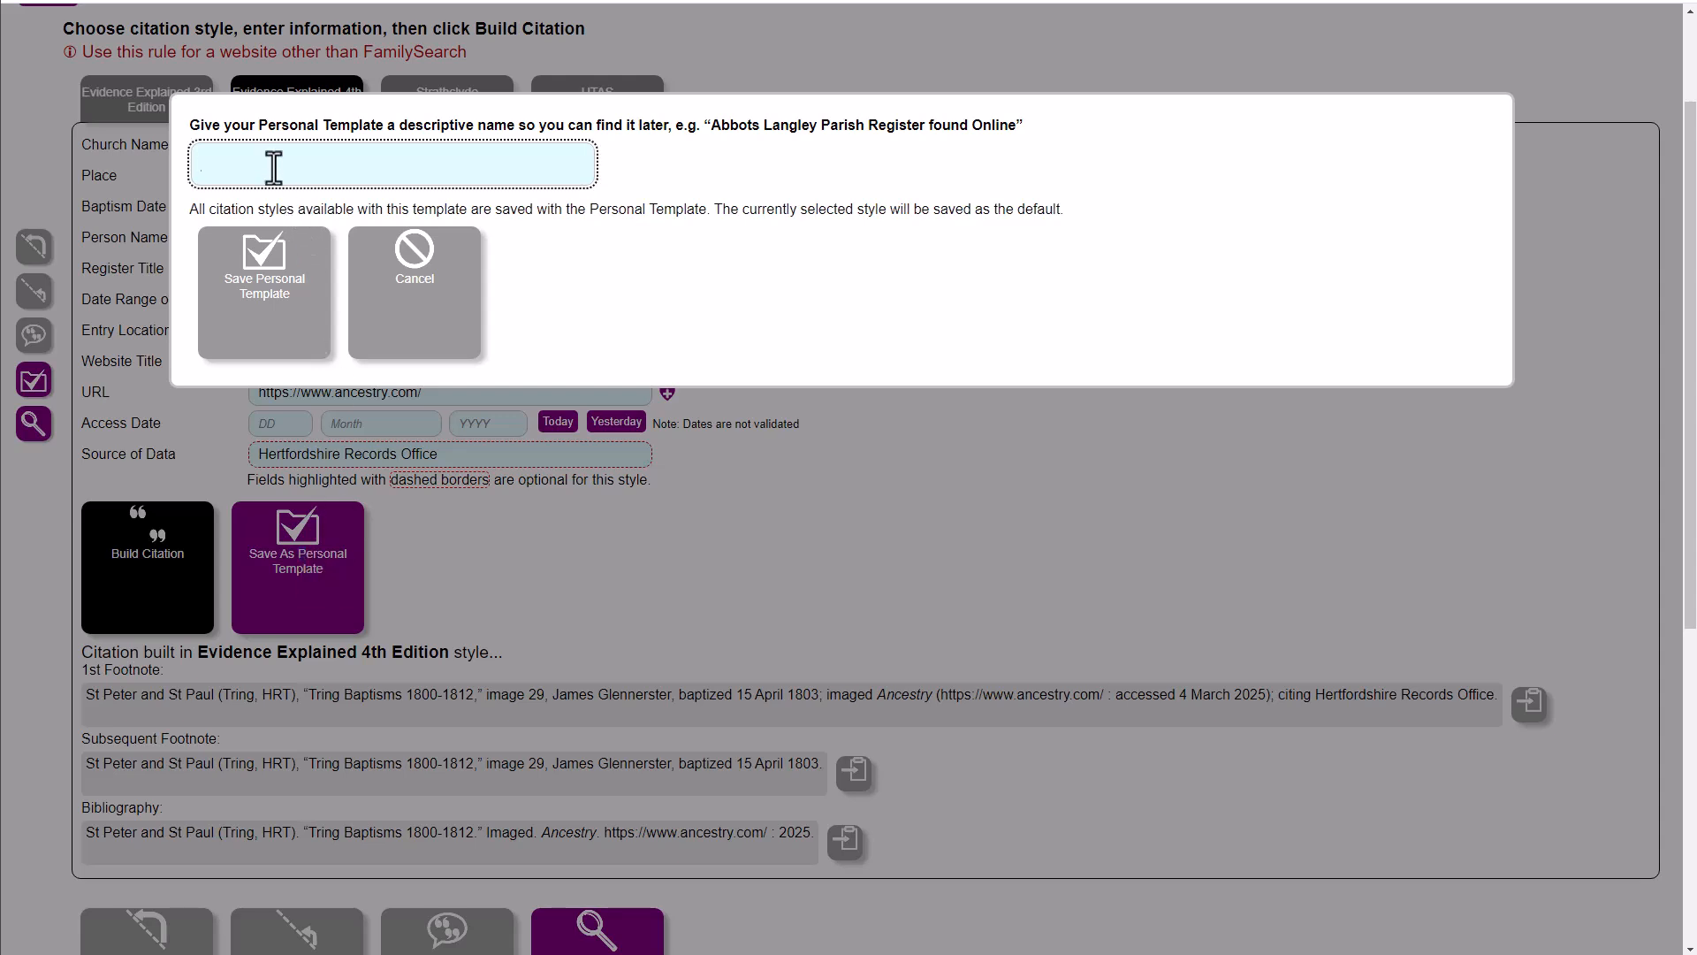
pyautogui.write('Tring PR on Ancestry')
pyautogui.click(250, 271)
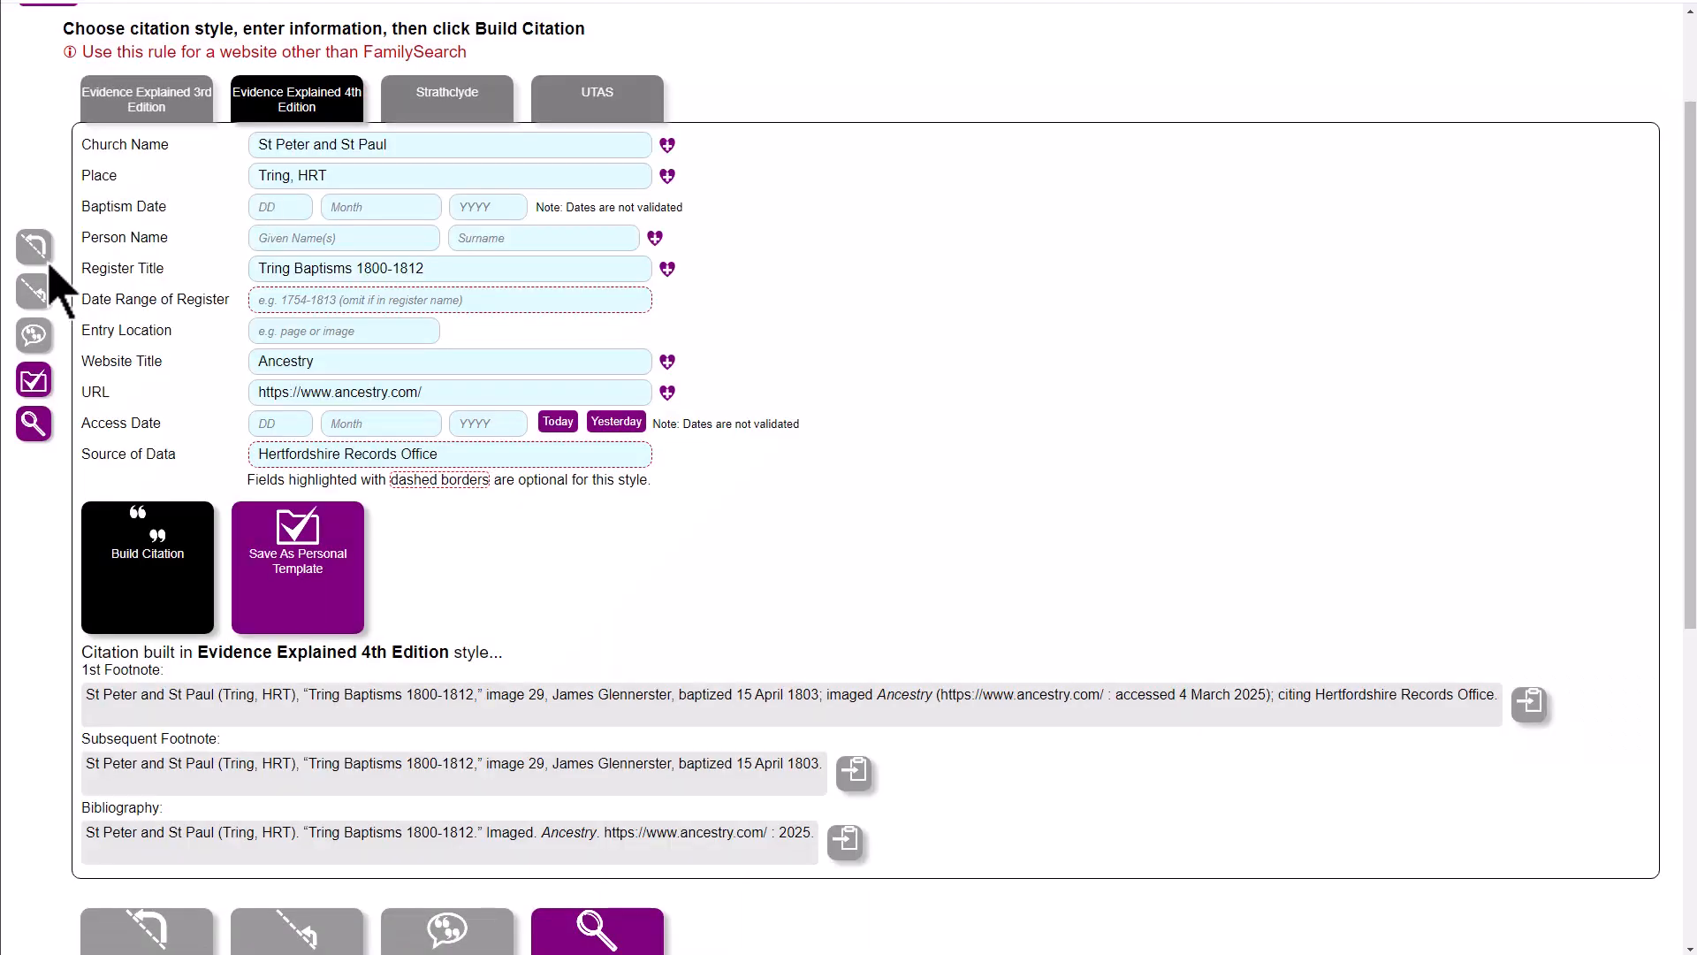
pyautogui.click(267, 223)
# Return to the top level and open the personal template Tring PR on Ancestry
pyautogui.click(29, 249)
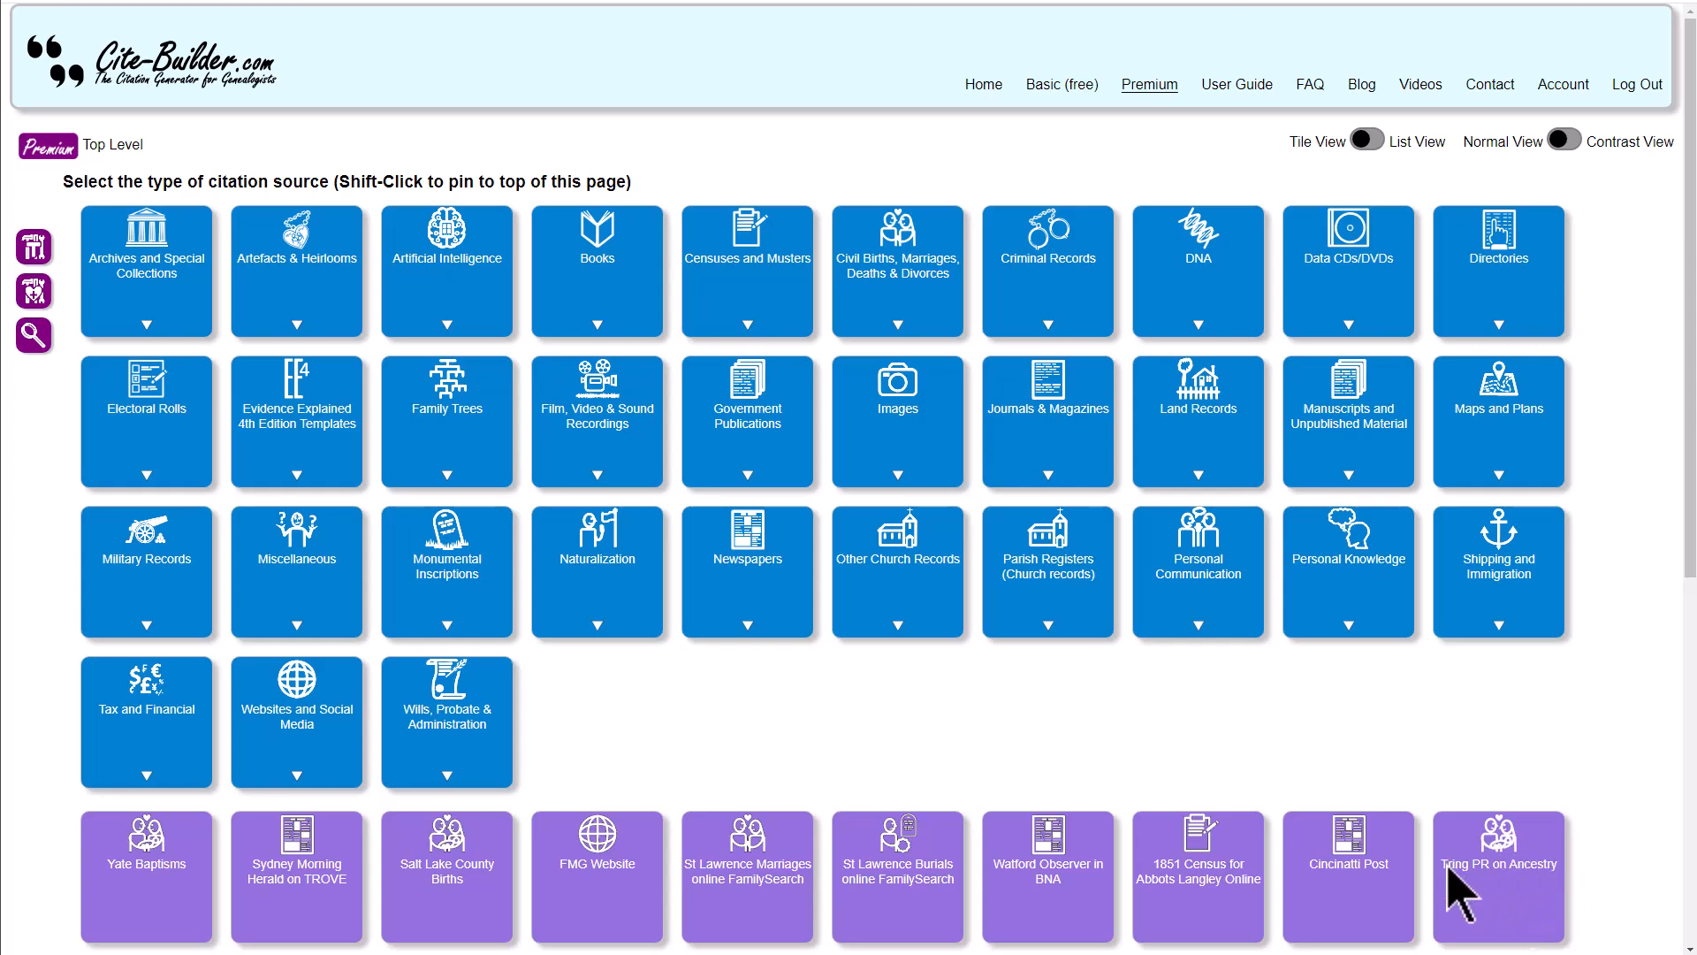
pyautogui.click(1517, 902)
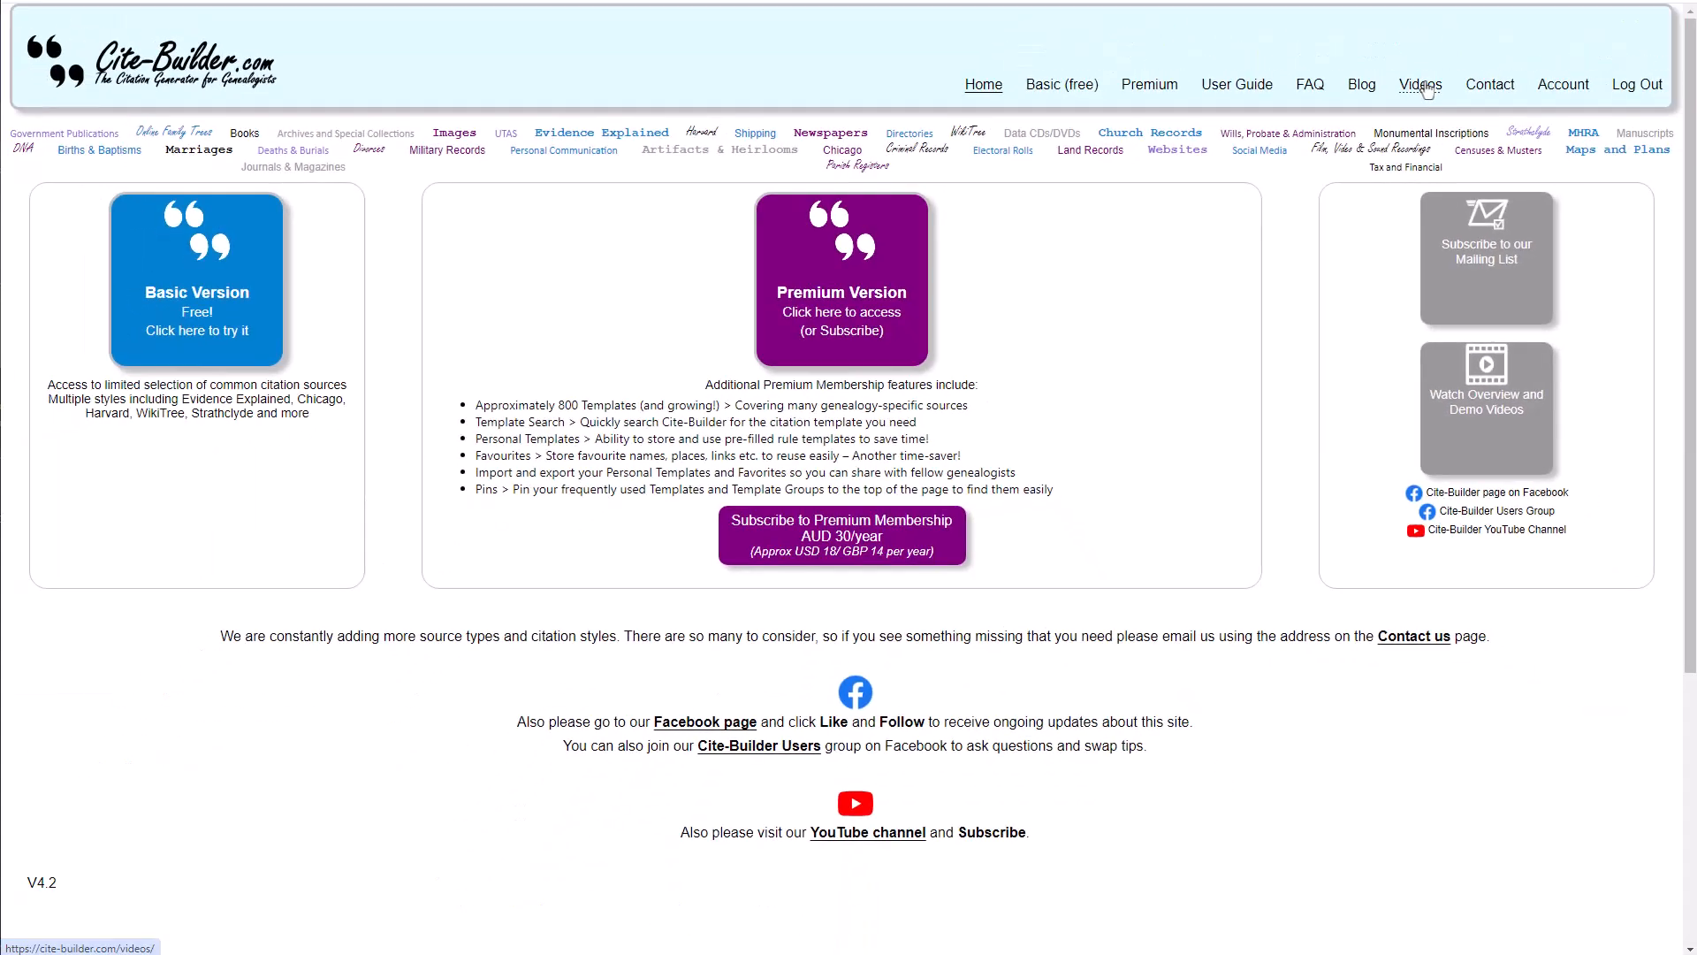
# Open the site's Videos page and look through the available tutorial videos
pyautogui.click(1427, 88)
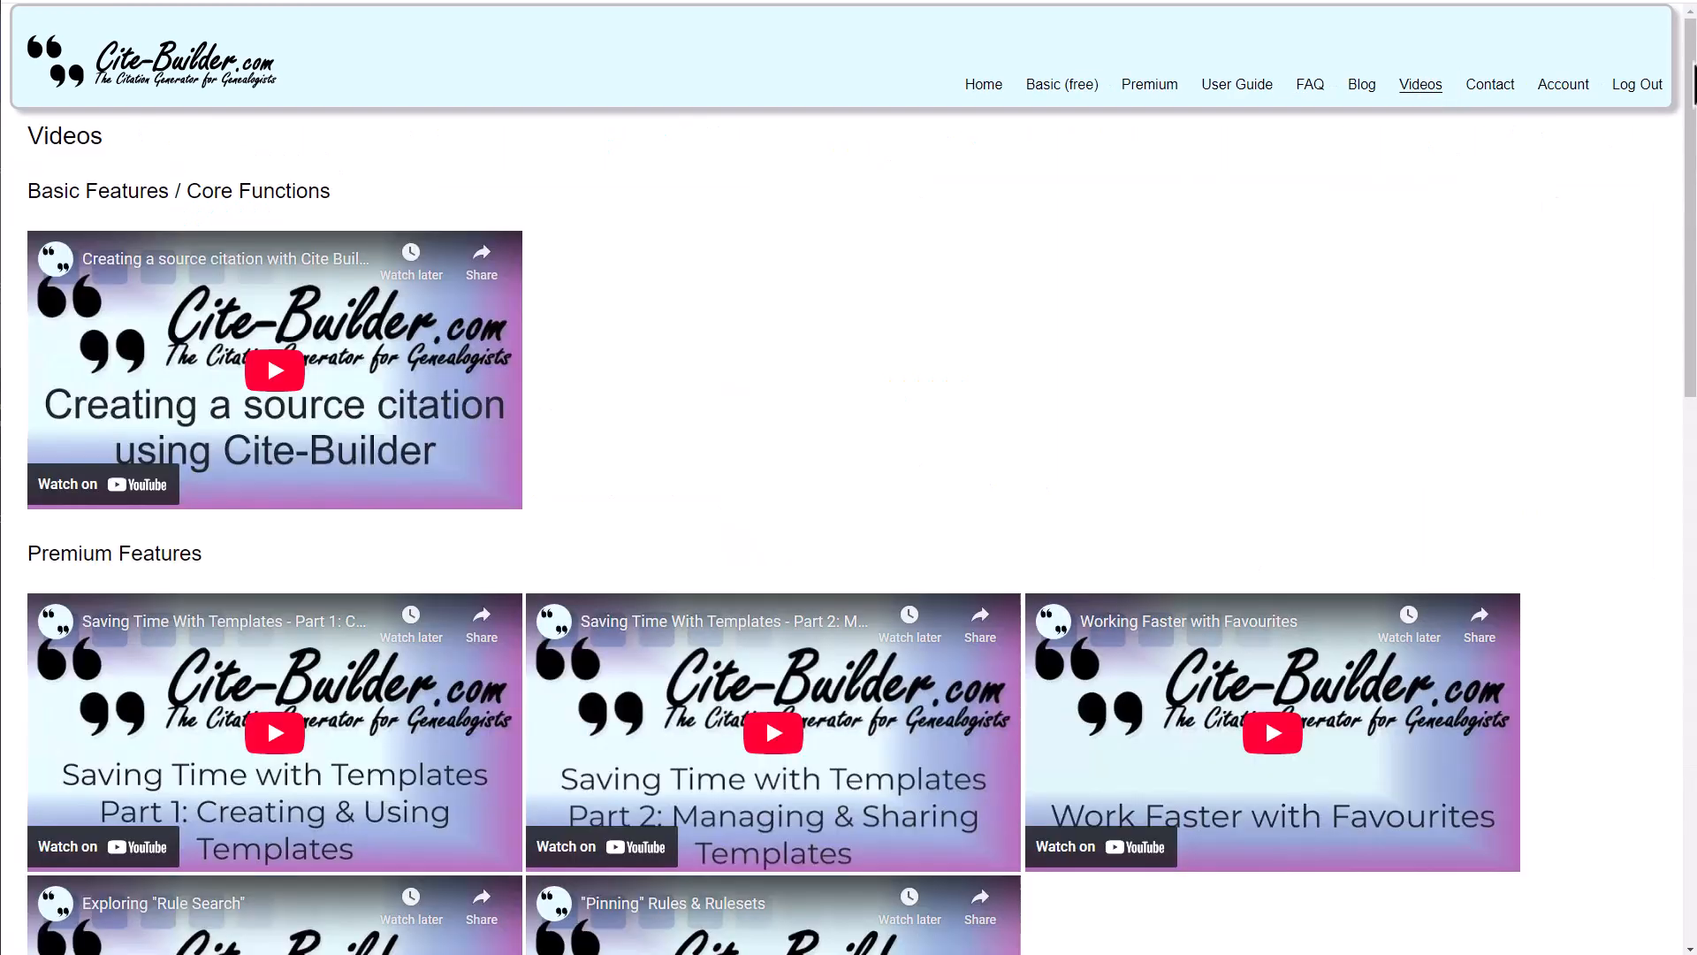
pyautogui.scroll(-6, 1690, 97)
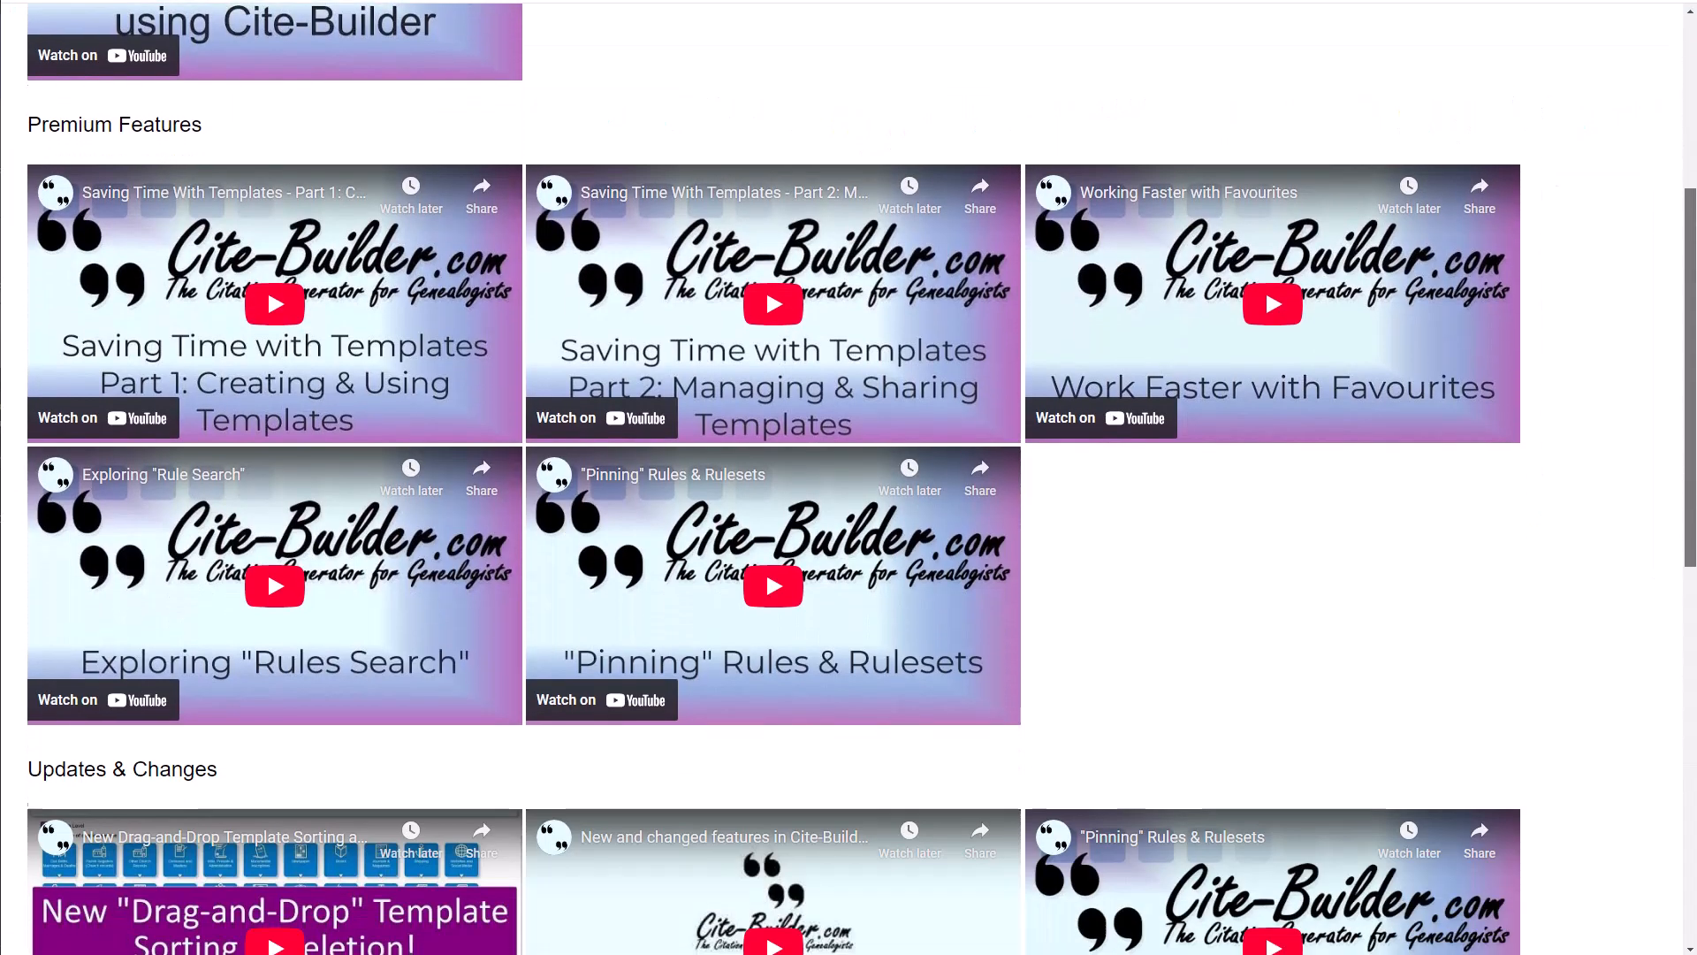
pyautogui.scroll(-3, 849, 477)
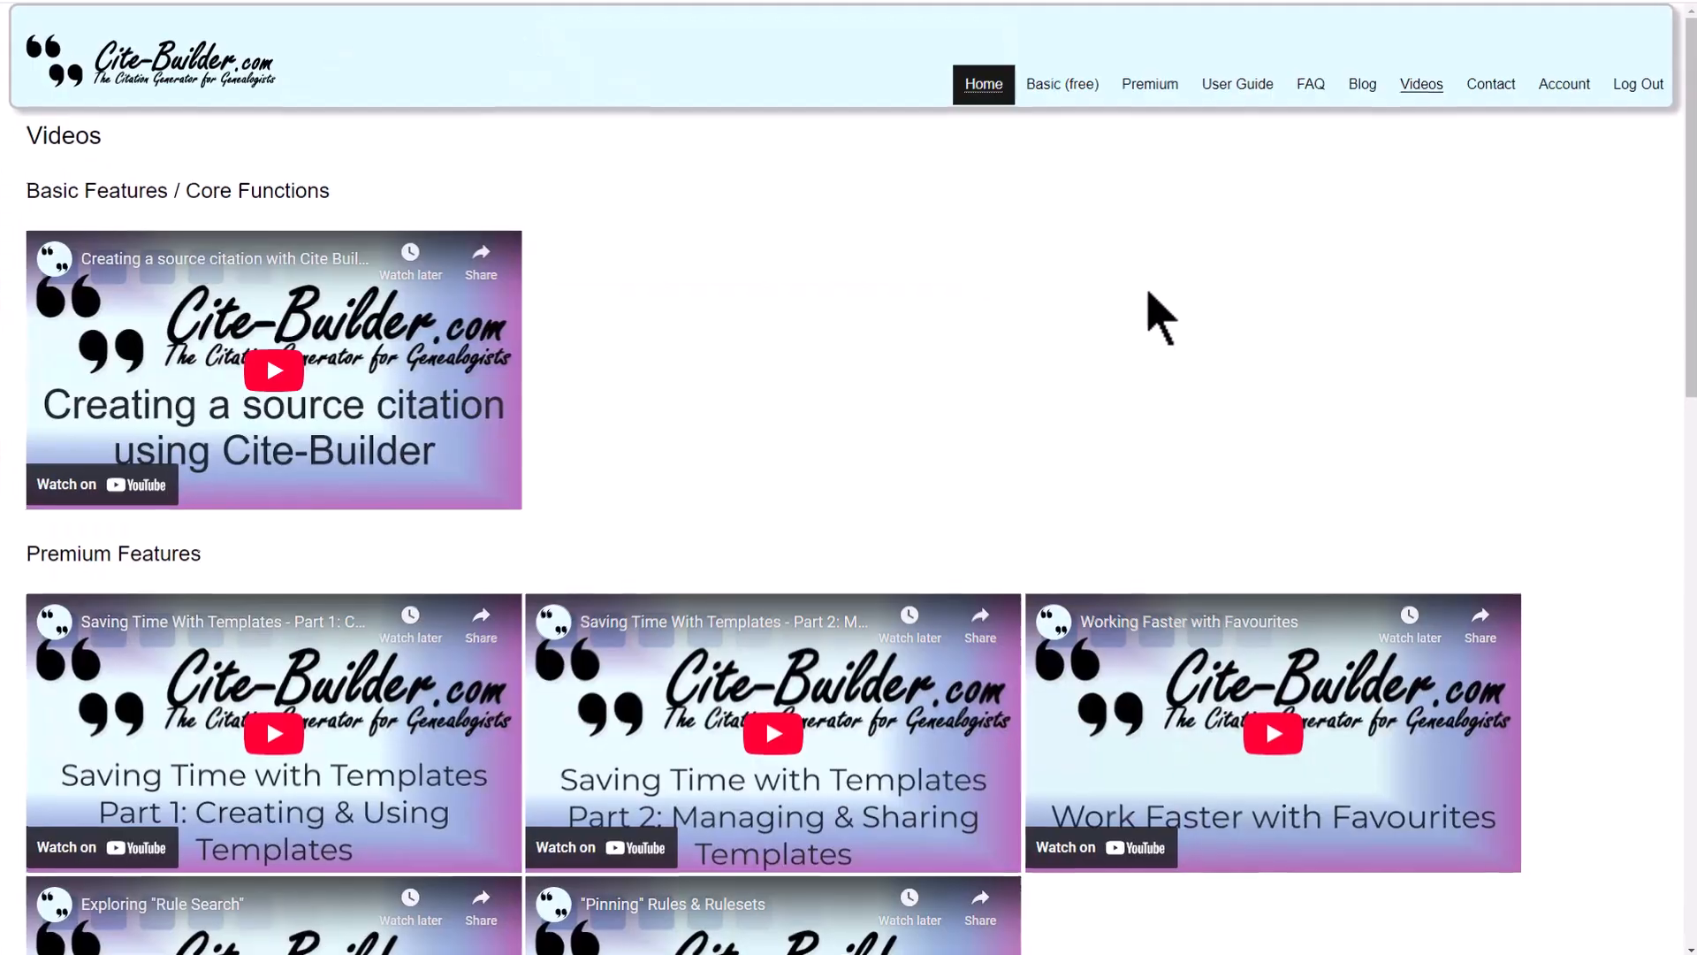